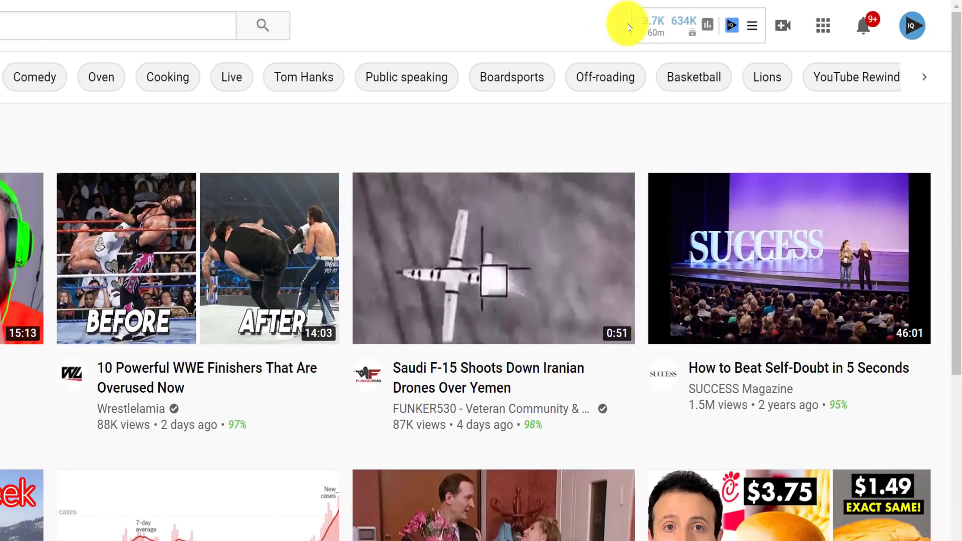
# Add 48-hour views (184.1K), 7-day views (693.3K) and 7-day minutes watched (1.4M) to the vidIQ toolbar
pyautogui.click(423, 127)
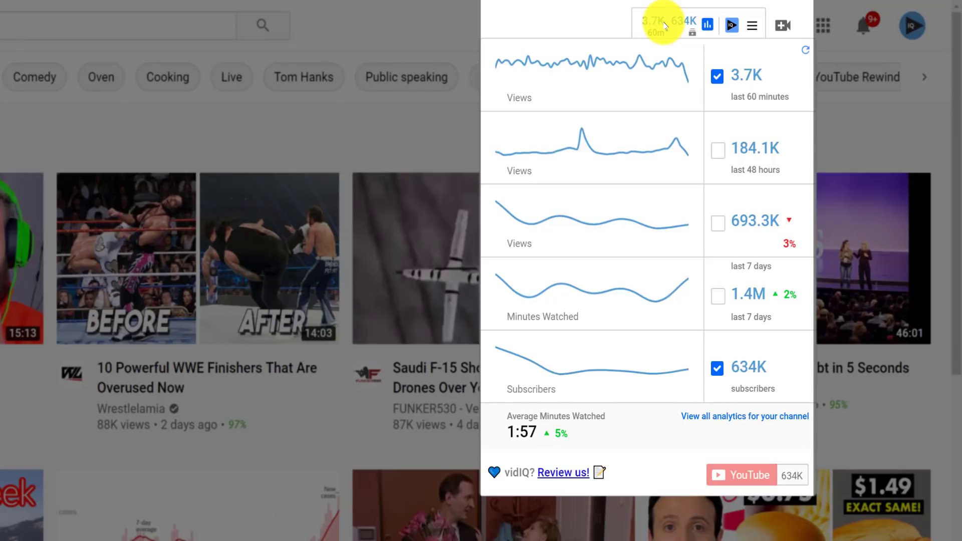
pyautogui.click(722, 156)
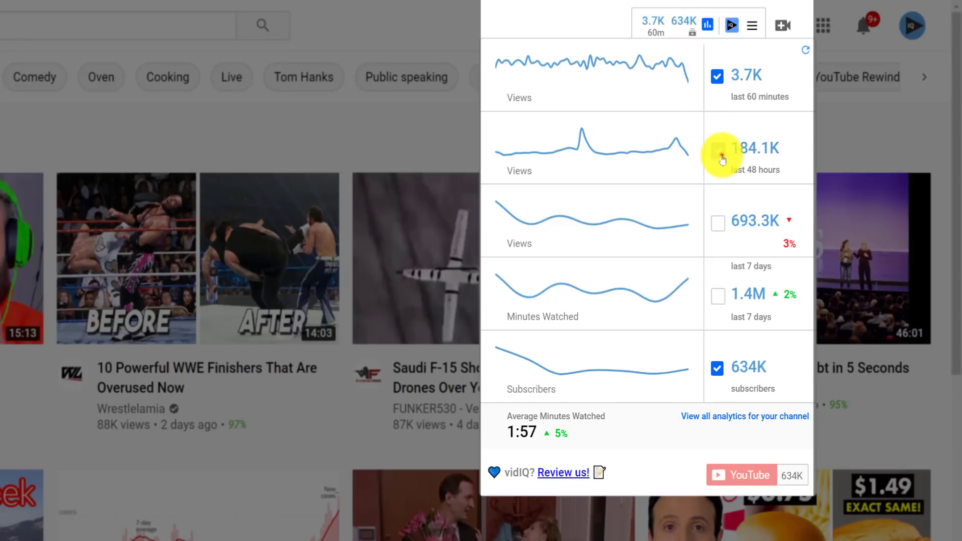
pyautogui.click(718, 224)
pyautogui.click(719, 295)
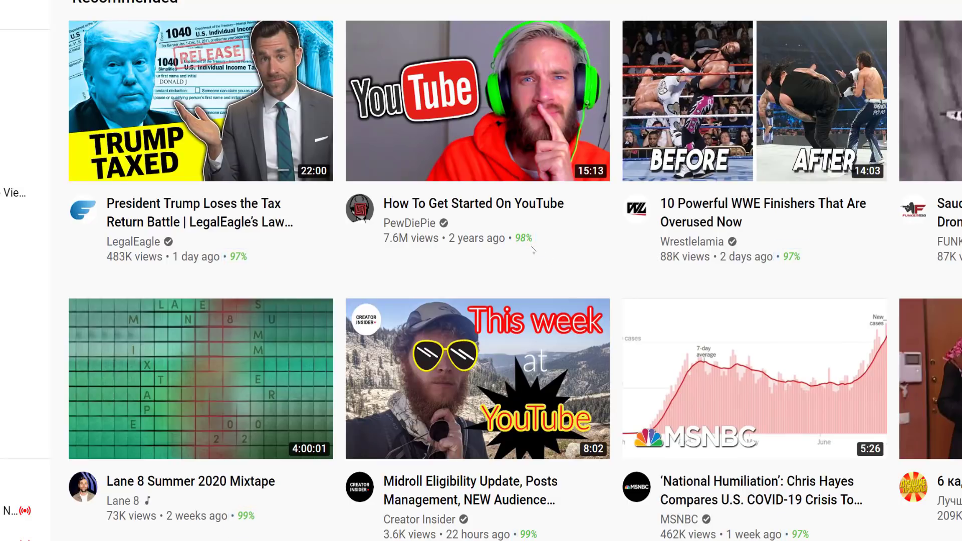
# Display the 98% like ratio breakdown: 453,015 likes and 9,254 dislikes
pyautogui.moveTo(522, 242)
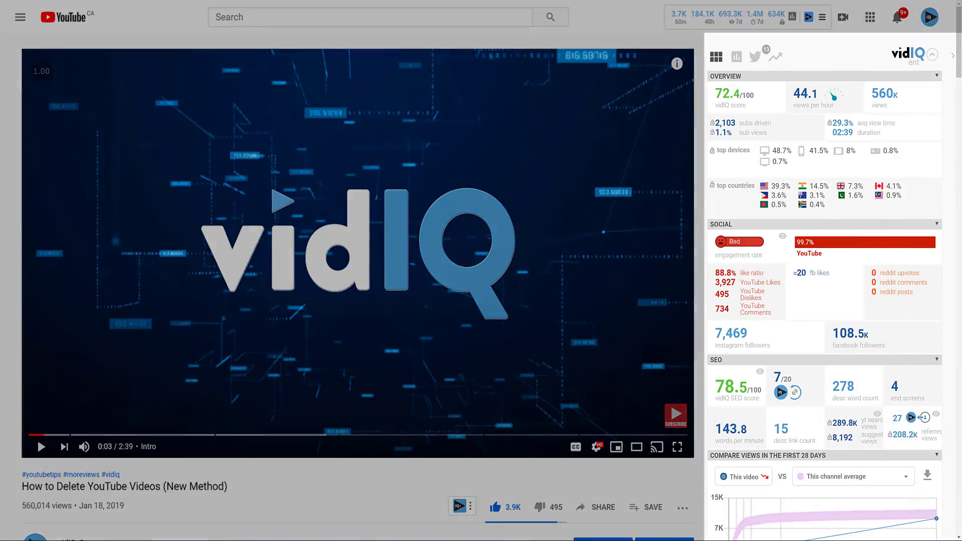
# Fold away the Overview, Social and SEO sections, then collapse the whole vidIQ panel
pyautogui.scroll(-20, 481, 270)
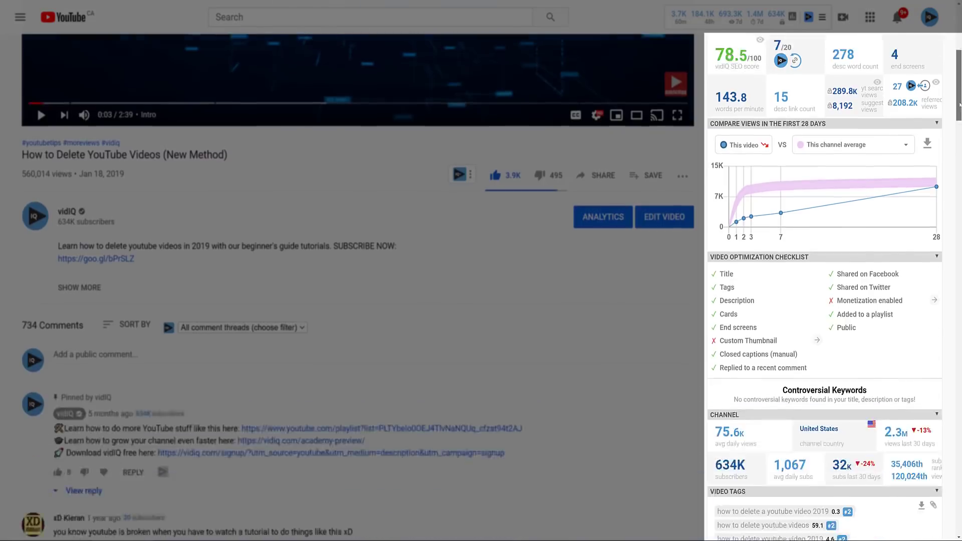
pyautogui.scroll(-7, 774, 477)
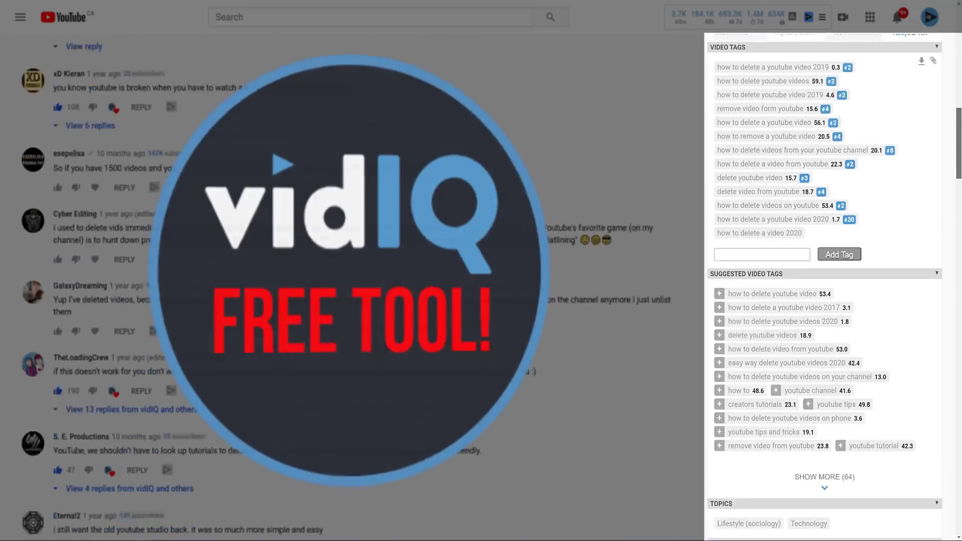
pyautogui.scroll(20, 938, 75)
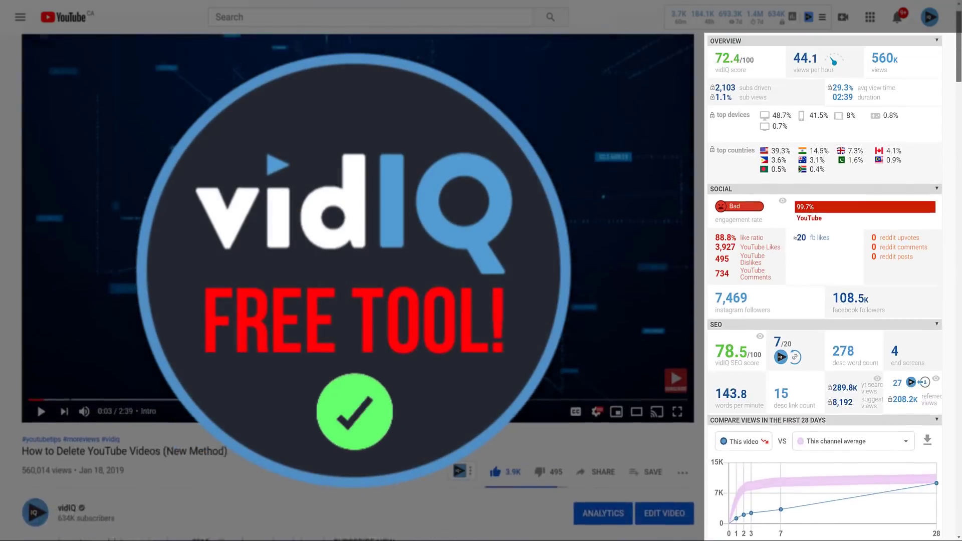
pyautogui.click(937, 76)
pyautogui.click(937, 86)
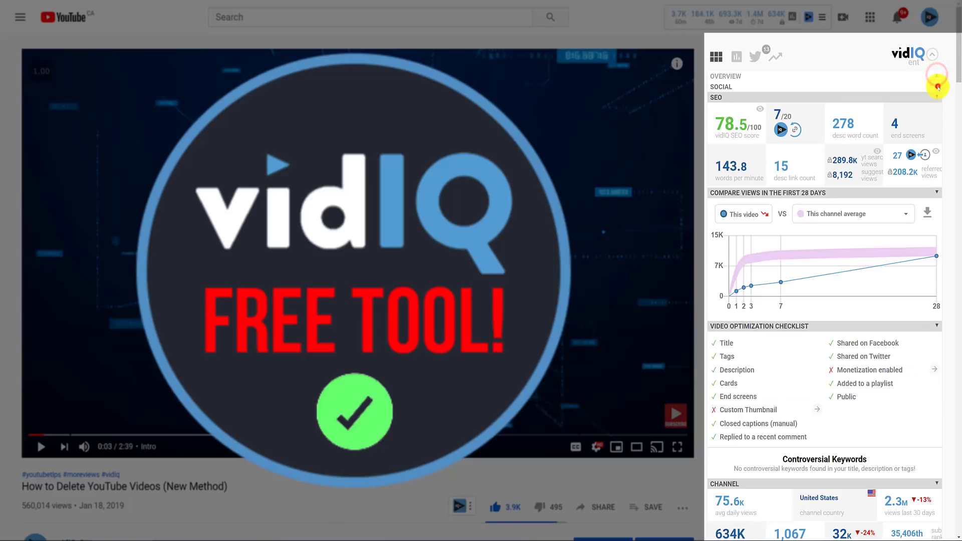
pyautogui.click(936, 96)
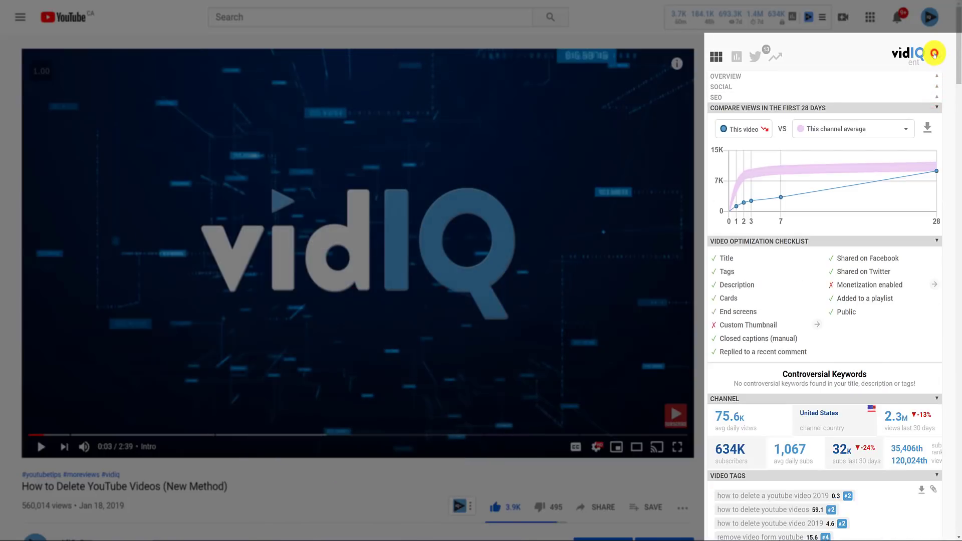
pyautogui.click(937, 54)
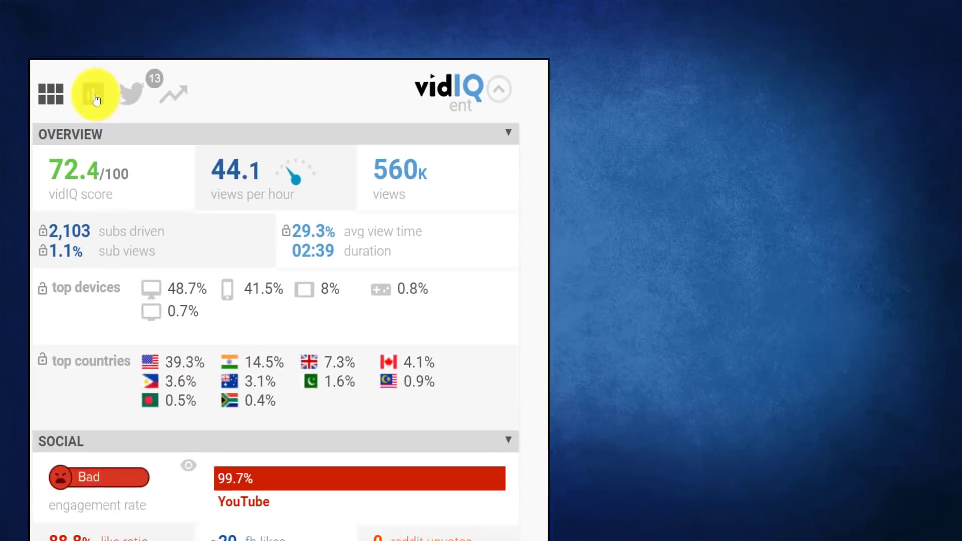
# View the video's view-history charts and tweets, then show trending videos in the vidIQ panel
pyautogui.click(126, 277)
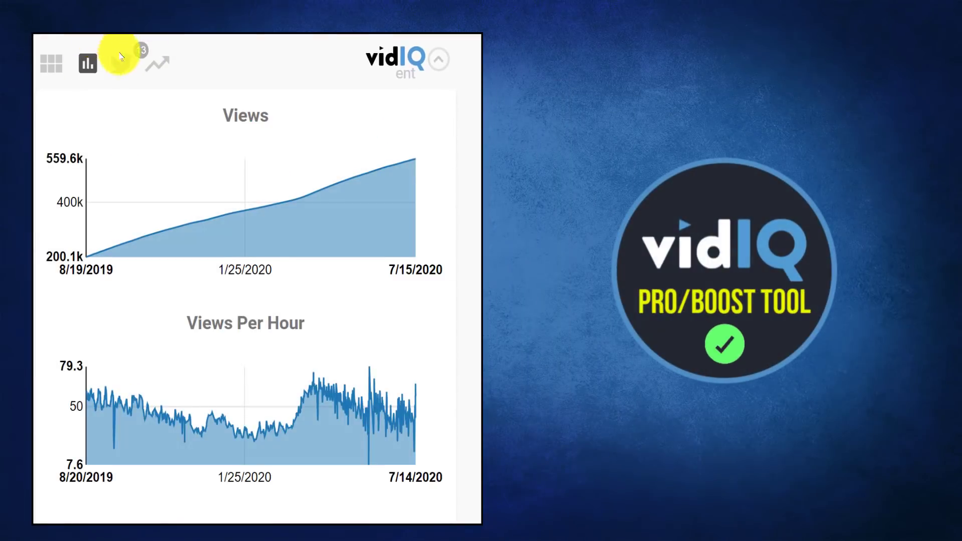
pyautogui.click(121, 62)
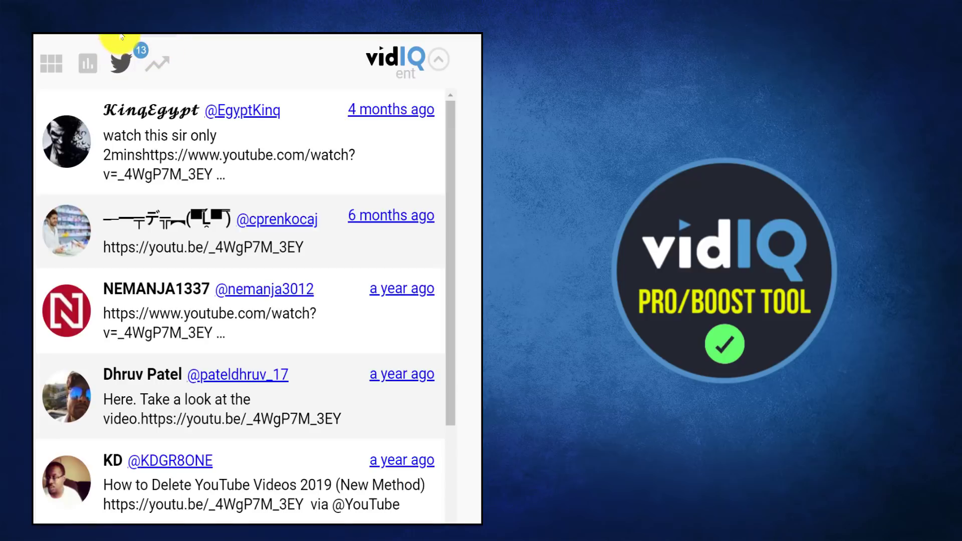
pyautogui.click(164, 60)
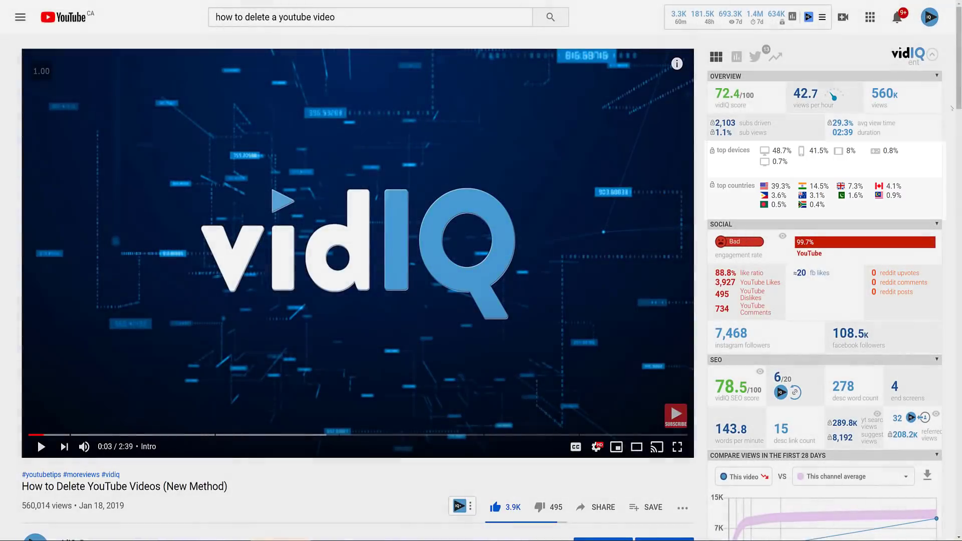
# Check the SEO score breakdown and compare 28-day views against Your channel average
pyautogui.scroll(-1, 960, 93)
pyautogui.scroll(-4, 959, 93)
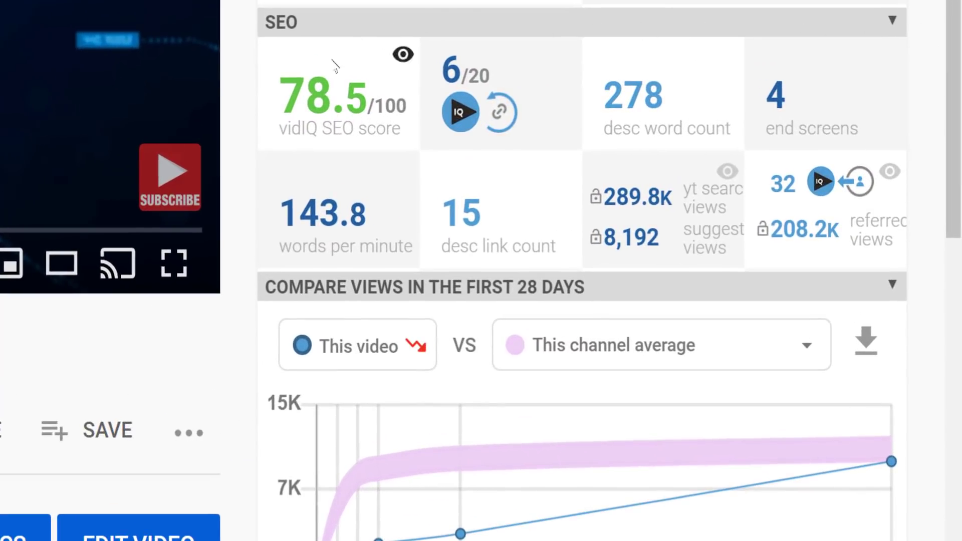
pyautogui.moveTo(317, 80)
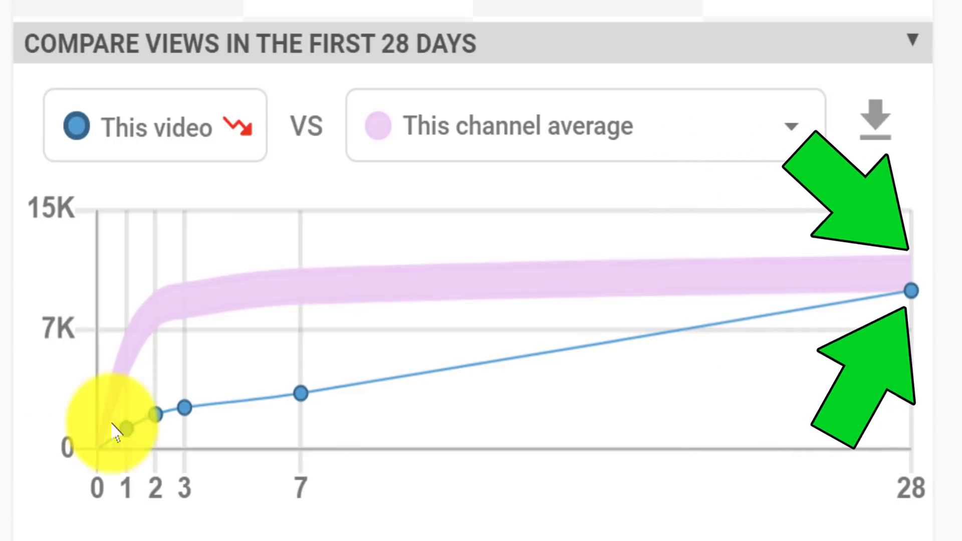
pyautogui.click(573, 122)
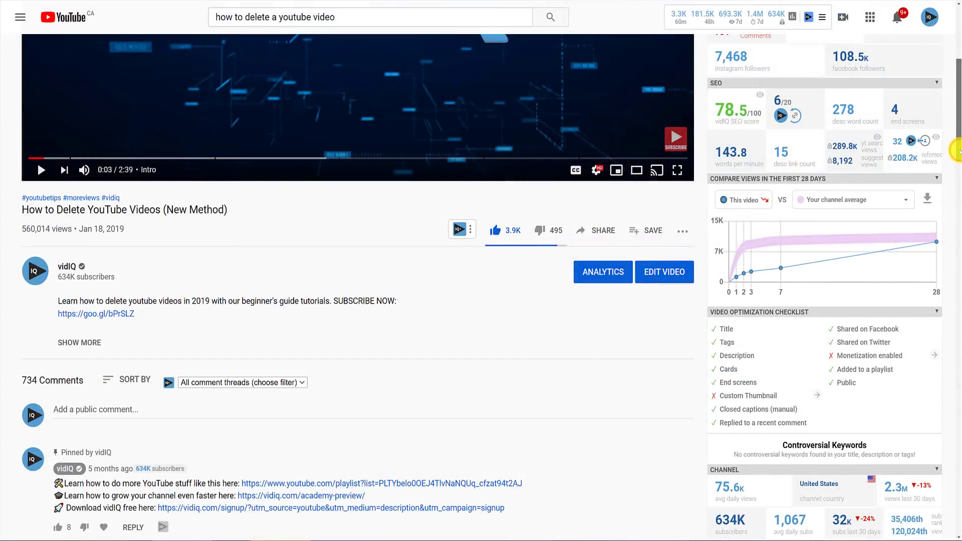
# Copy the video's full tag list from the Video Tags box
pyautogui.moveTo(956, 150); pyautogui.dragTo(956, 228)
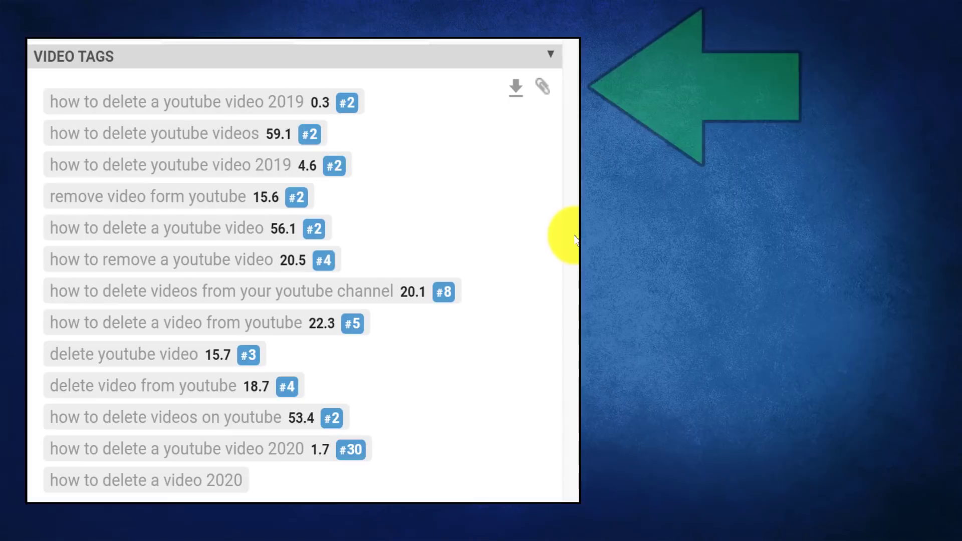
pyautogui.click(542, 89)
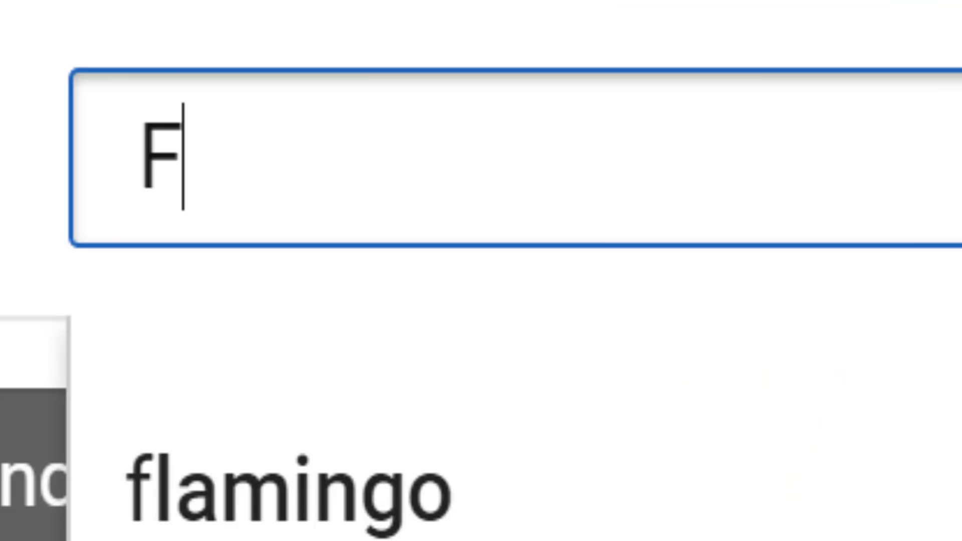
# Search YouTube for 'fortnite'
pyautogui.press('Return')
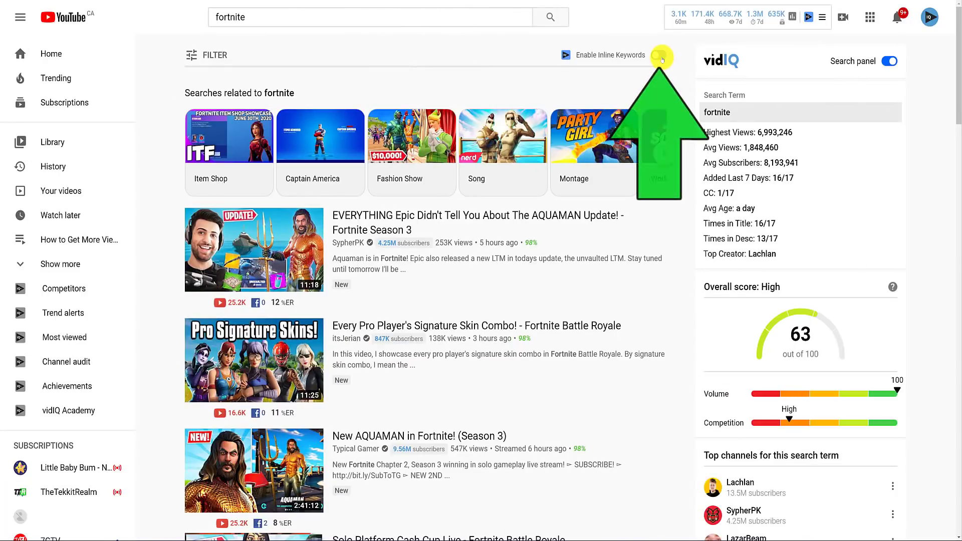
# Enable inline keyword tags under each fortnite search result
pyautogui.click(660, 56)
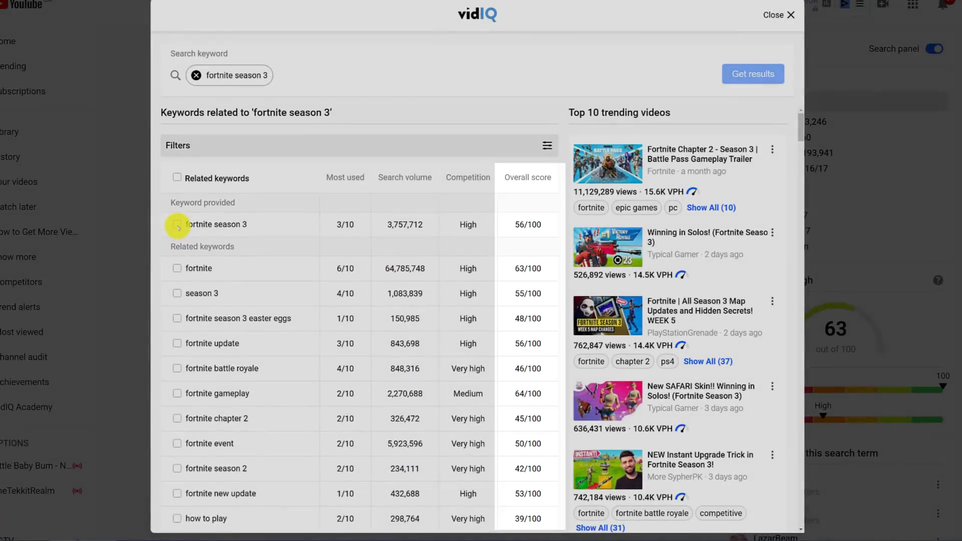
# Select the 'fortnite season 3' keyword in the keyword dialog
pyautogui.click(177, 225)
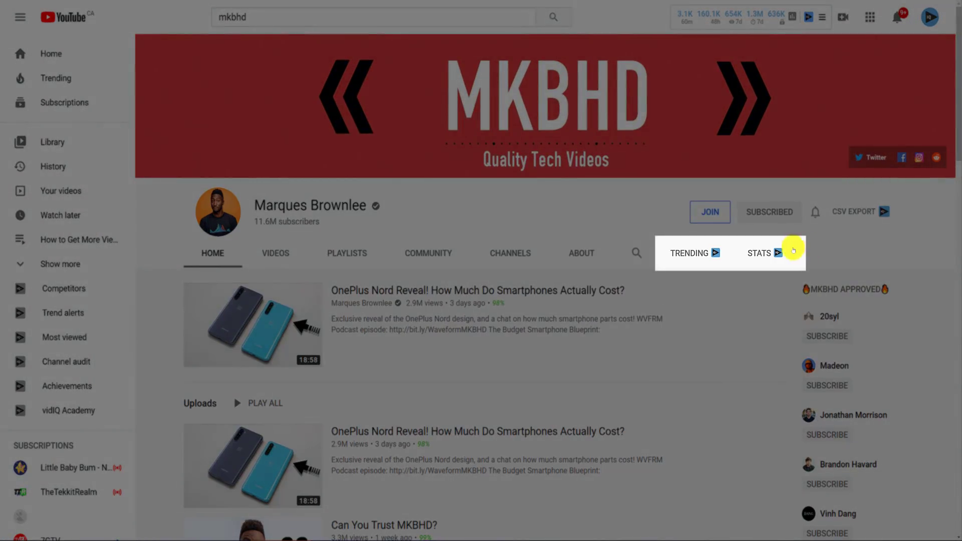
# Show the MKBHD channel's vidIQ stats, then its trending videos
pyautogui.click(767, 253)
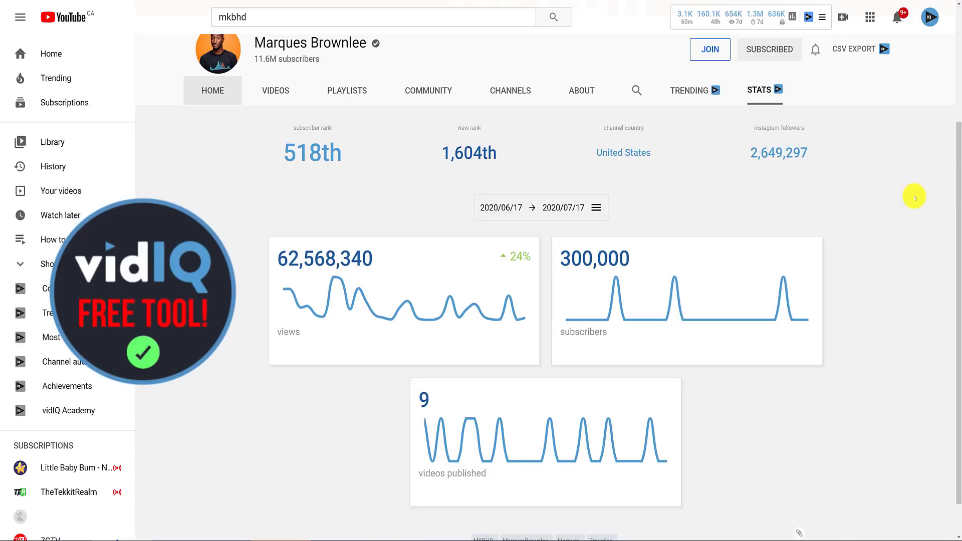
pyautogui.click(700, 92)
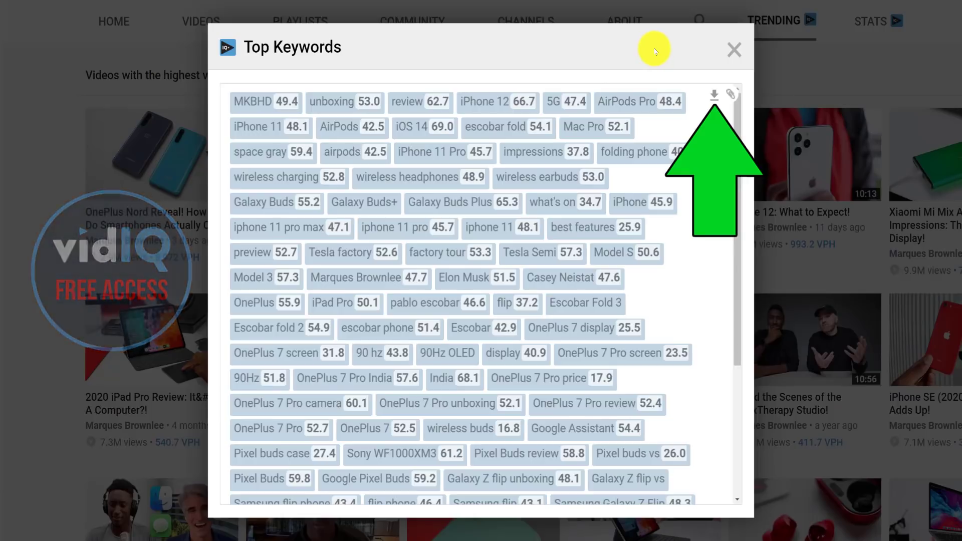
# Preview the Top Keywords list as a CSV with occurrences, overall, competition and volume columns
pyautogui.click(714, 95)
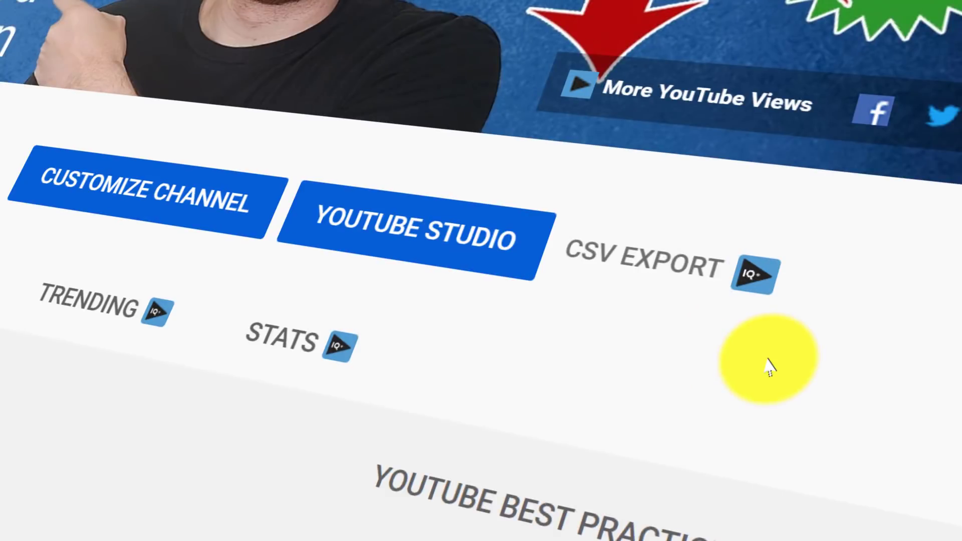
# Export the channel's videos to a CSV listing titles, durations, status and statistics
pyautogui.click(681, 271)
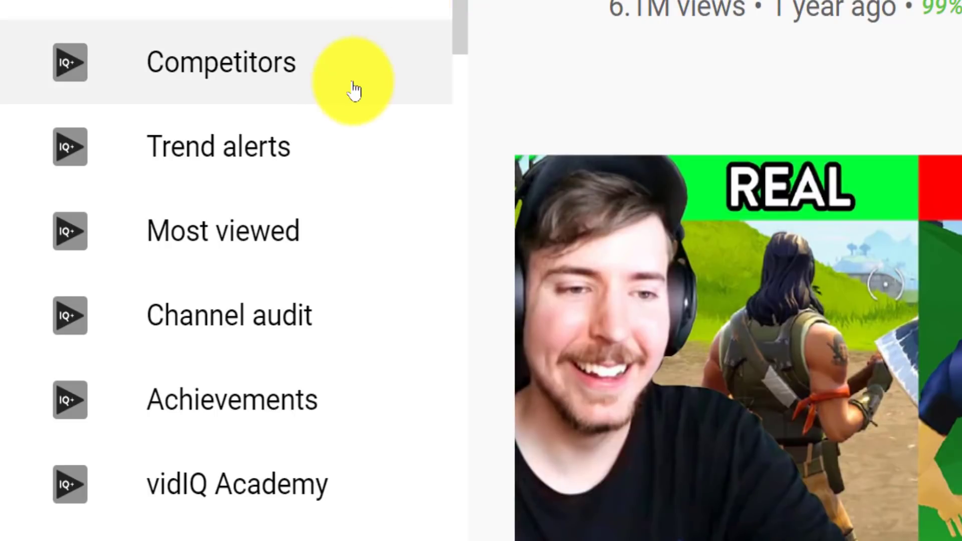
# Show competitor channels' recent videos filtered to This Month and scroll through the list
pyautogui.click(355, 90)
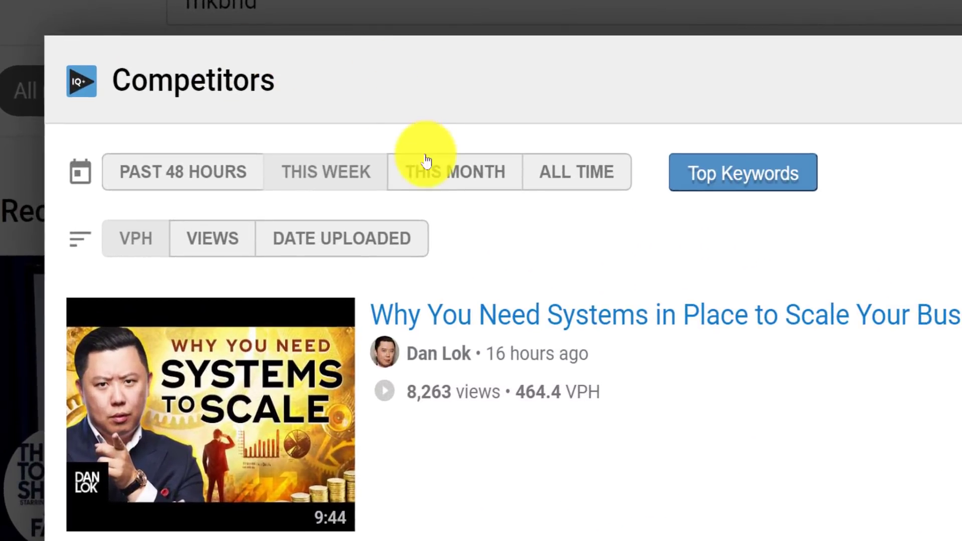
pyautogui.click(426, 161)
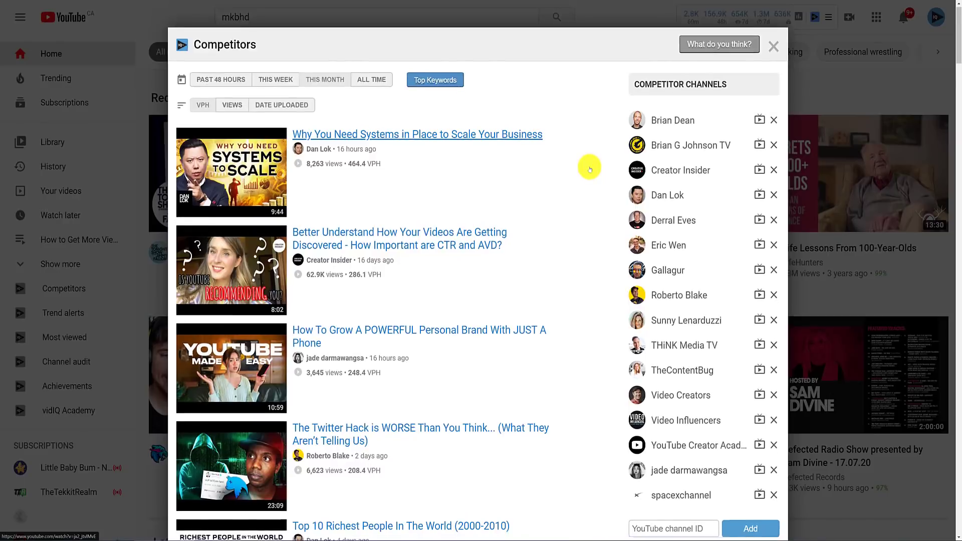
pyautogui.scroll(-5, 590, 169)
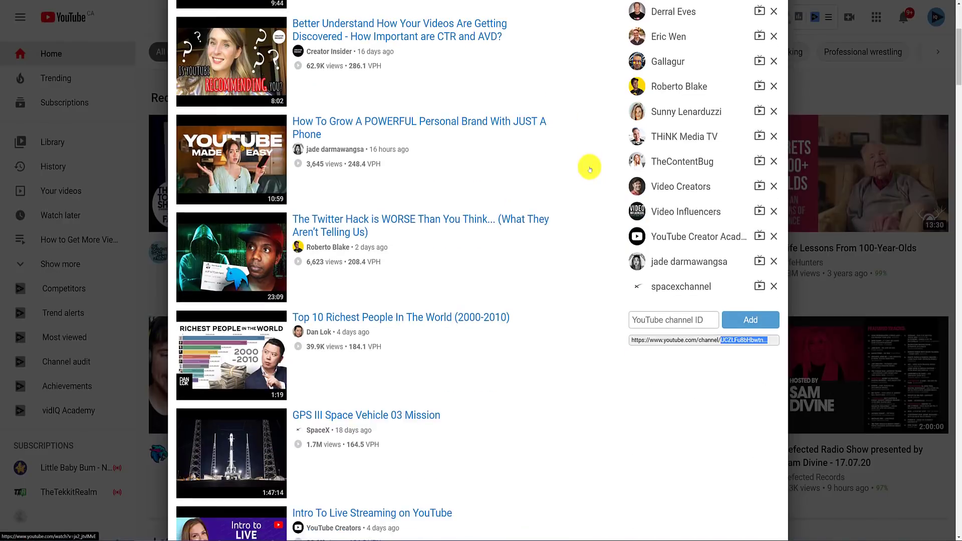
pyautogui.scroll(-10, 590, 169)
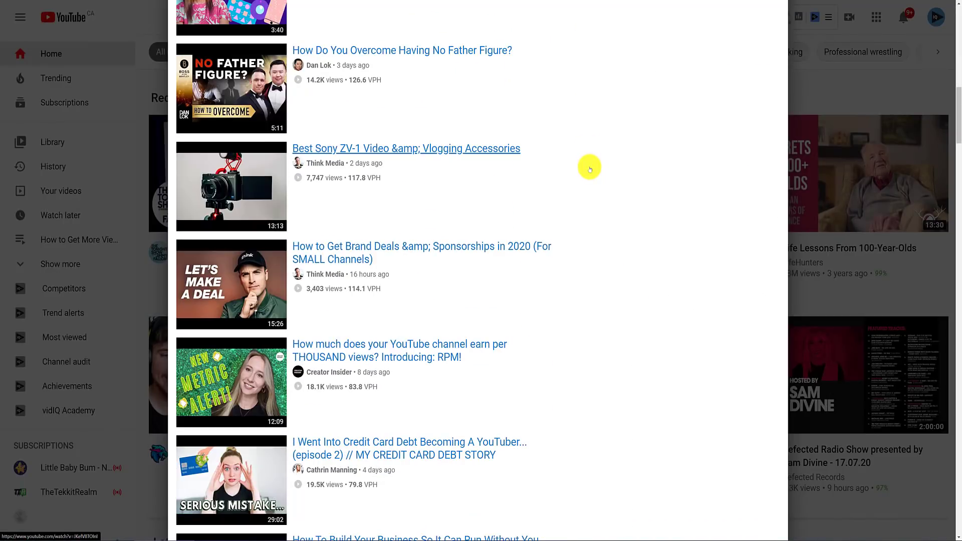
pyautogui.scroll(15, 590, 170)
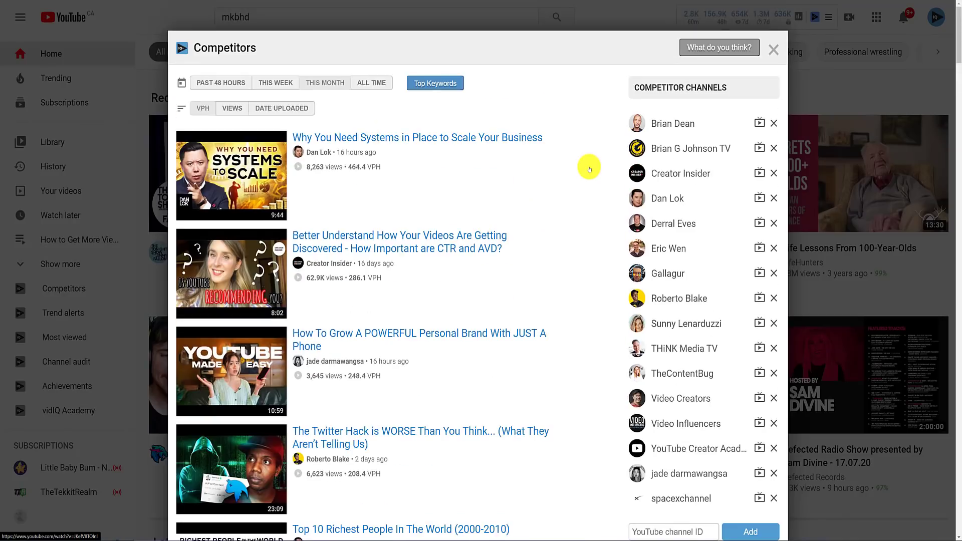
# Preview the competitors' top keywords as a CSV export
pyautogui.click(452, 84)
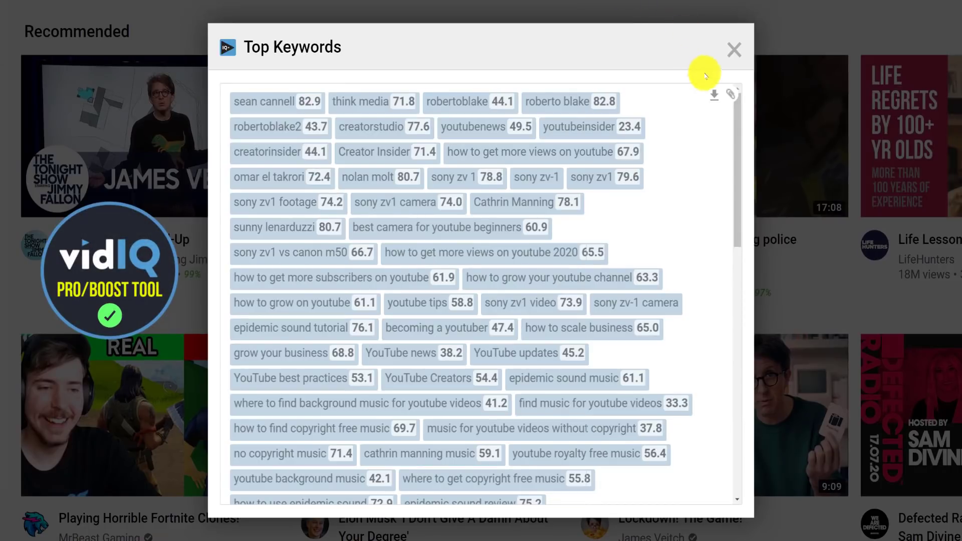
pyautogui.click(713, 93)
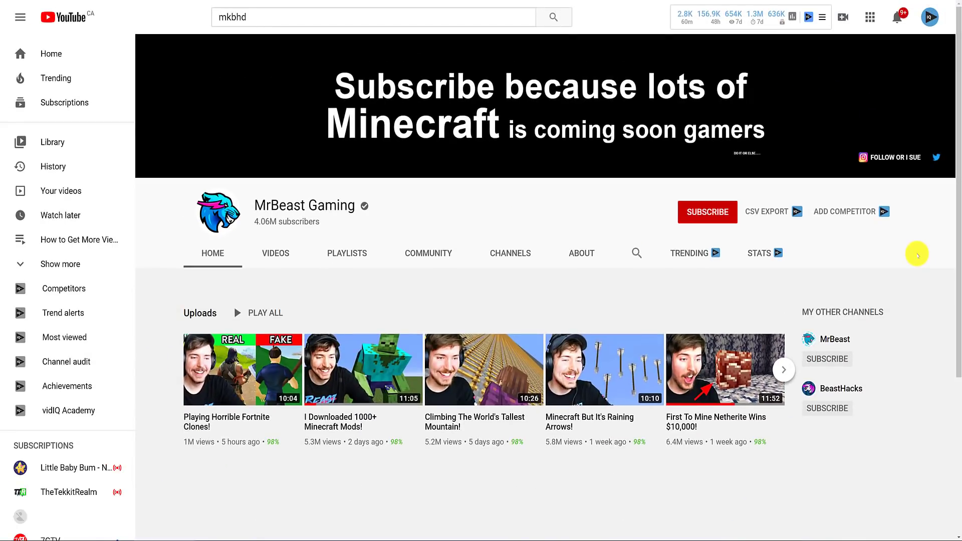
# Add the MrBeast Gaming channel to vidIQ's tracked competitors
pyautogui.click(863, 215)
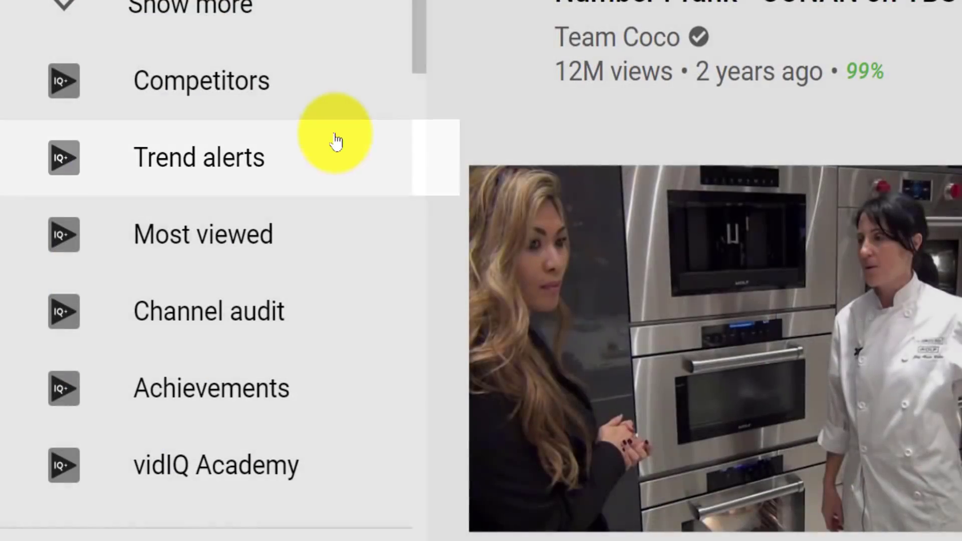
# Create an 'iphone 12' trend alert for keyword iphone 12 at 100 VPH and browse its preview
pyautogui.click(335, 136)
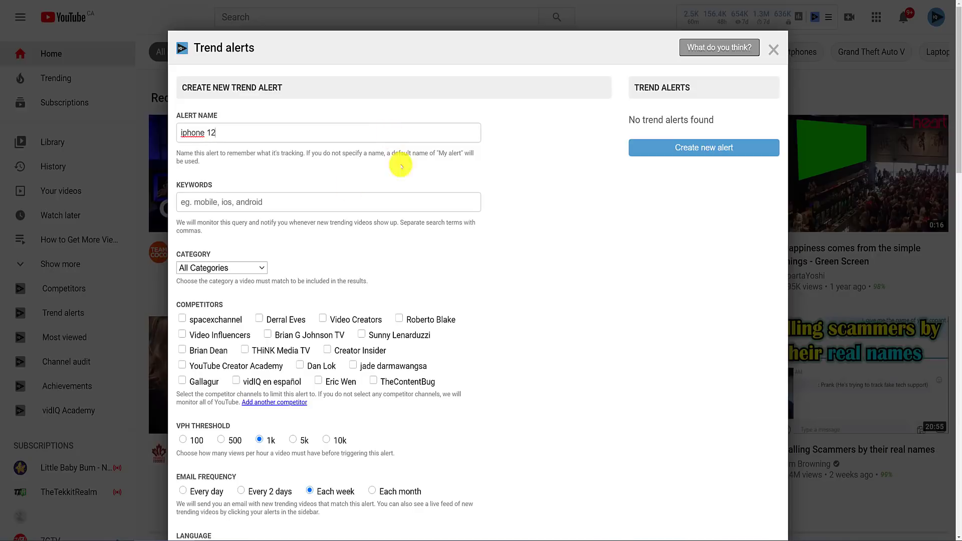
pyautogui.write('iphone 12')
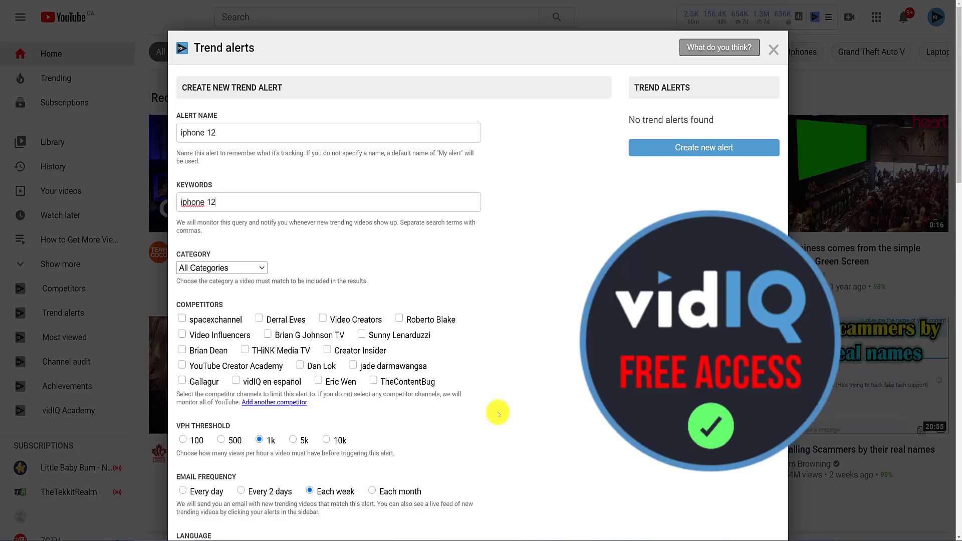
pyautogui.scroll(-4, 498, 412)
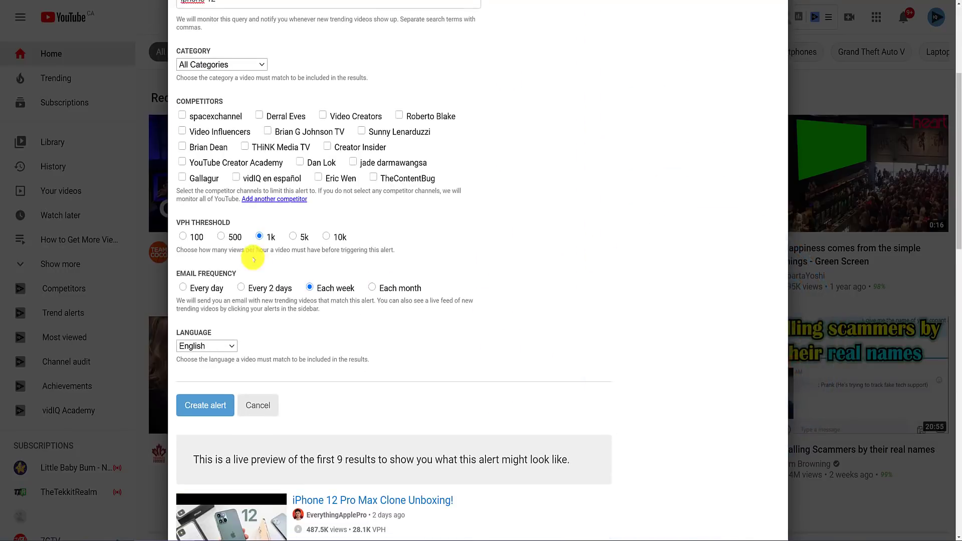
pyautogui.click(184, 237)
pyautogui.scroll(-3, 586, 281)
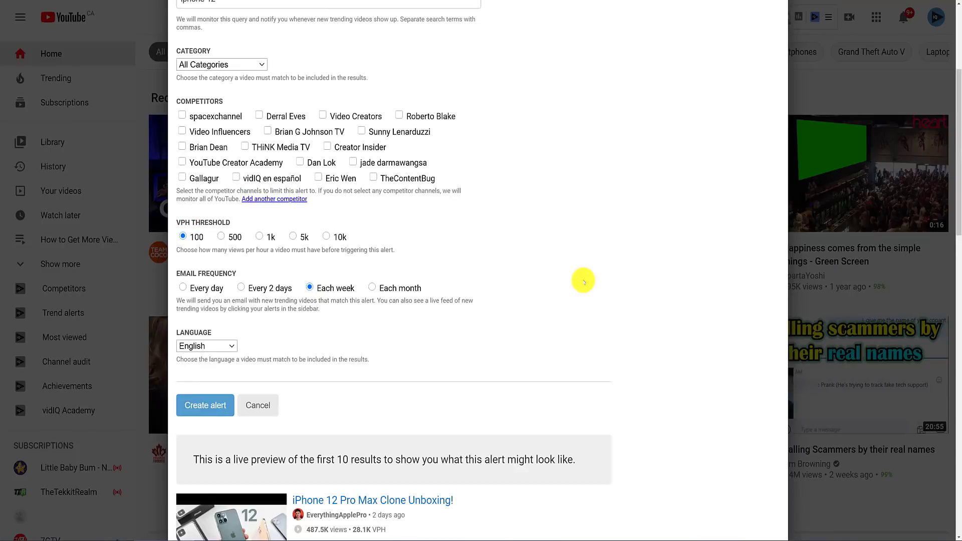
pyautogui.scroll(-7, 642, 270)
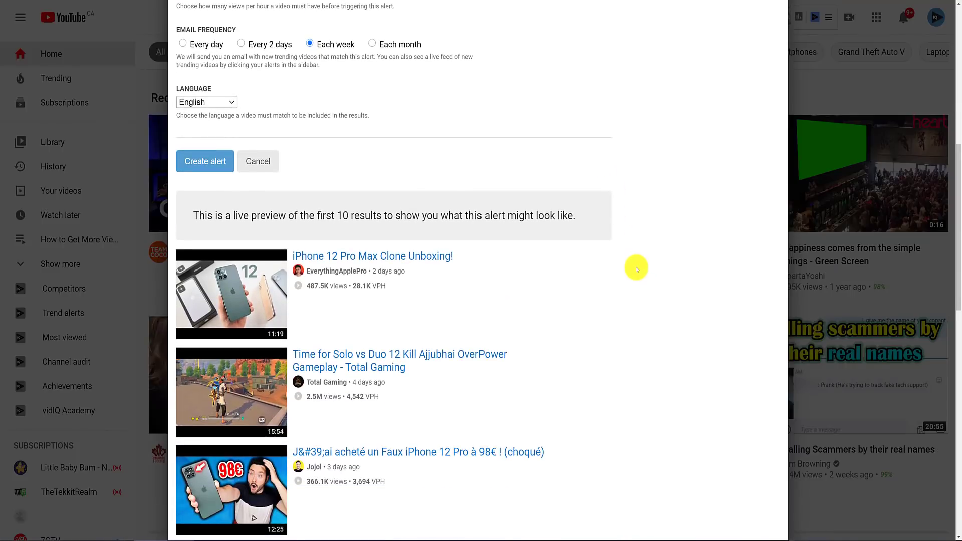
pyautogui.scroll(-8, 636, 268)
pyautogui.scroll(-2, 632, 271)
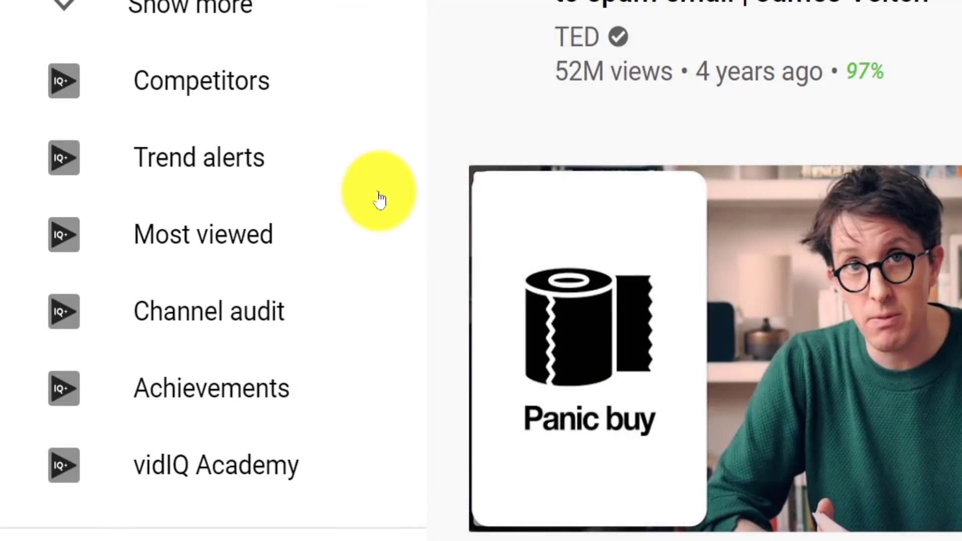
# Search Most Viewed for 'fortnite' and scroll the fastest-growing videos by VPH
pyautogui.click(310, 243)
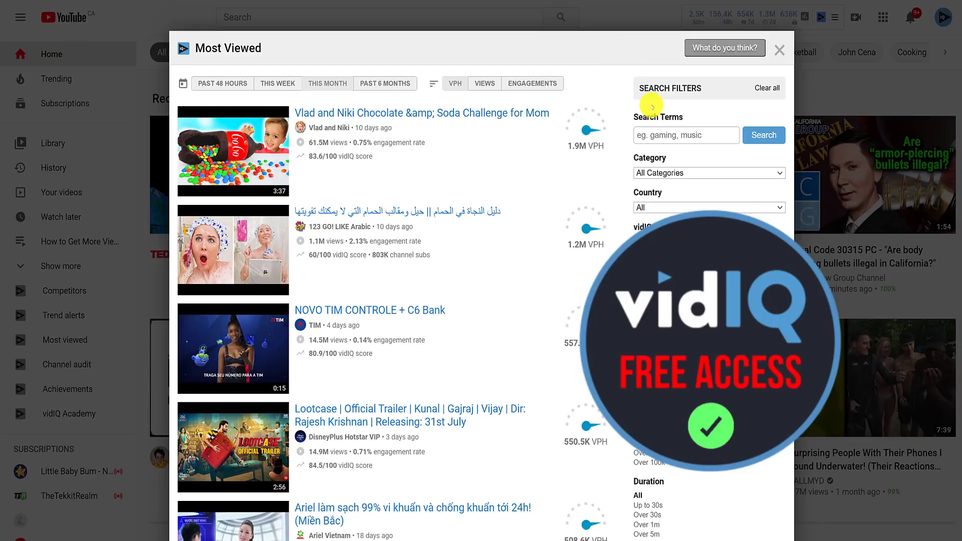
pyautogui.click(681, 135)
pyautogui.write('f')
pyautogui.write('ortnite')
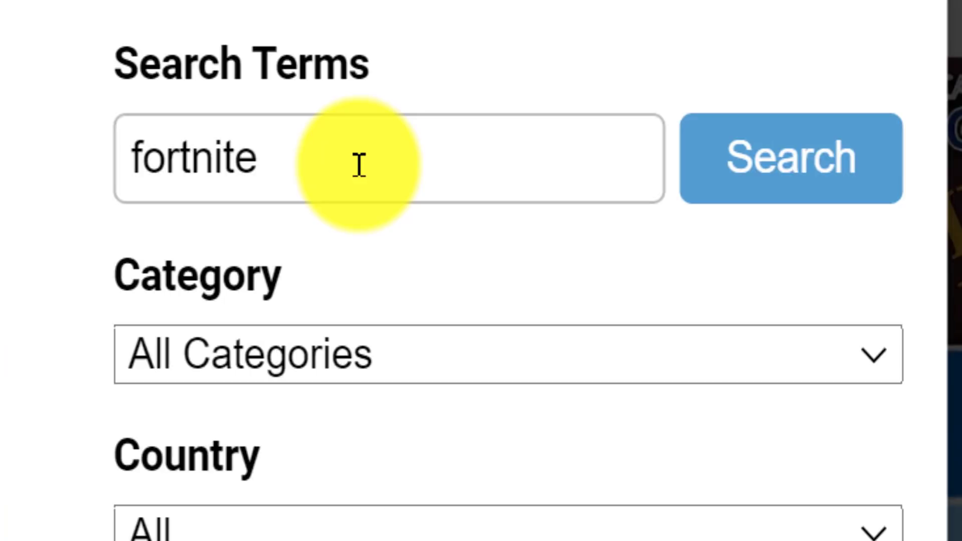
pyautogui.click(833, 161)
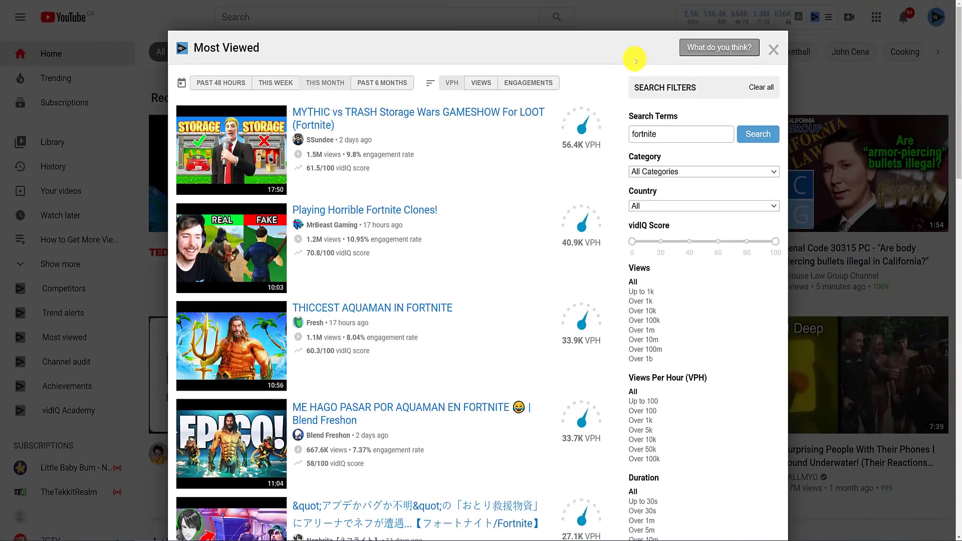
pyautogui.scroll(-10, 621, 221)
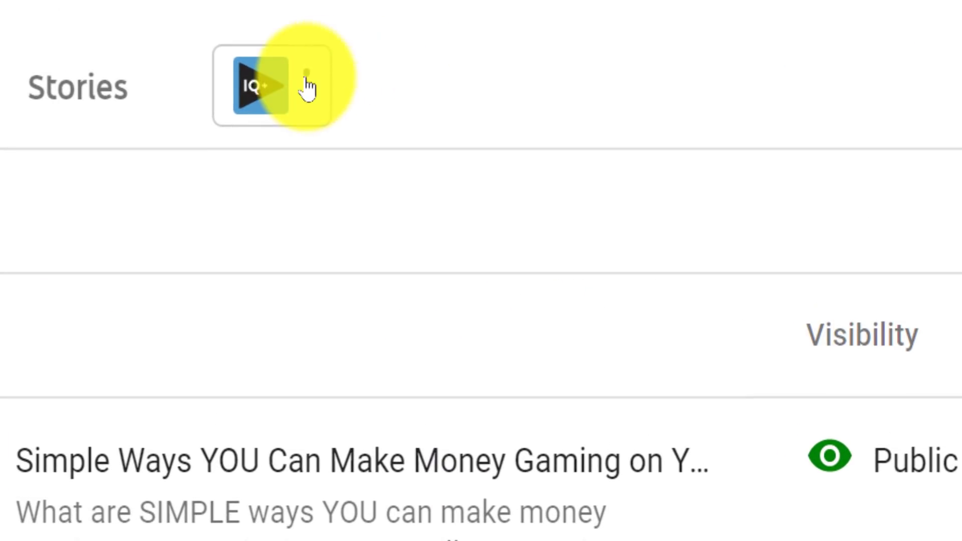
# Load the first 30 uploads in Mass Edit Videos and expand the first and third videos' details
pyautogui.click(302, 86)
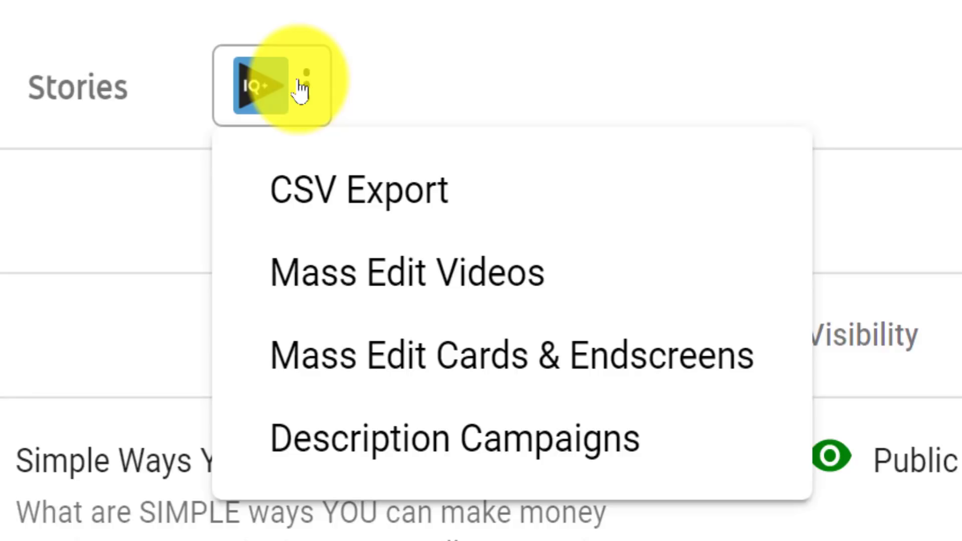
pyautogui.click(535, 270)
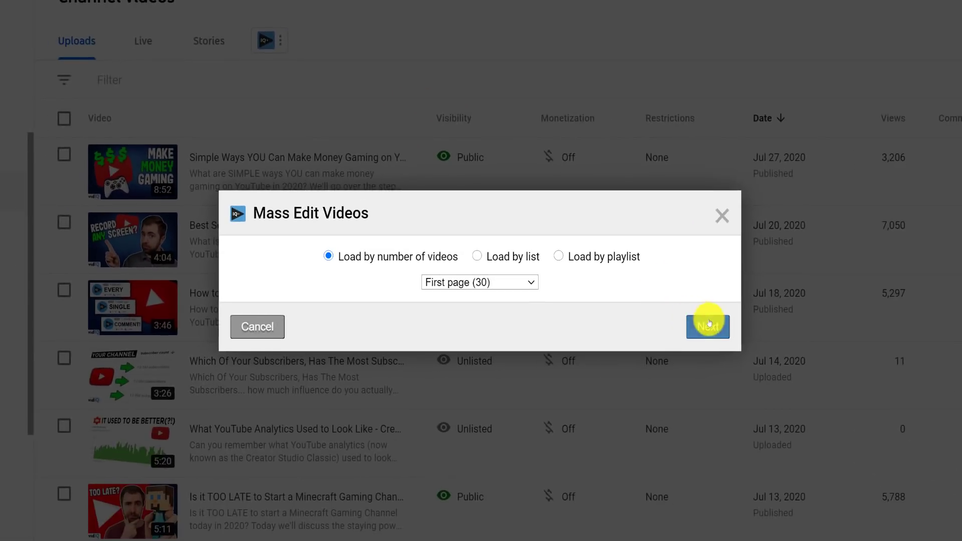
pyautogui.click(706, 323)
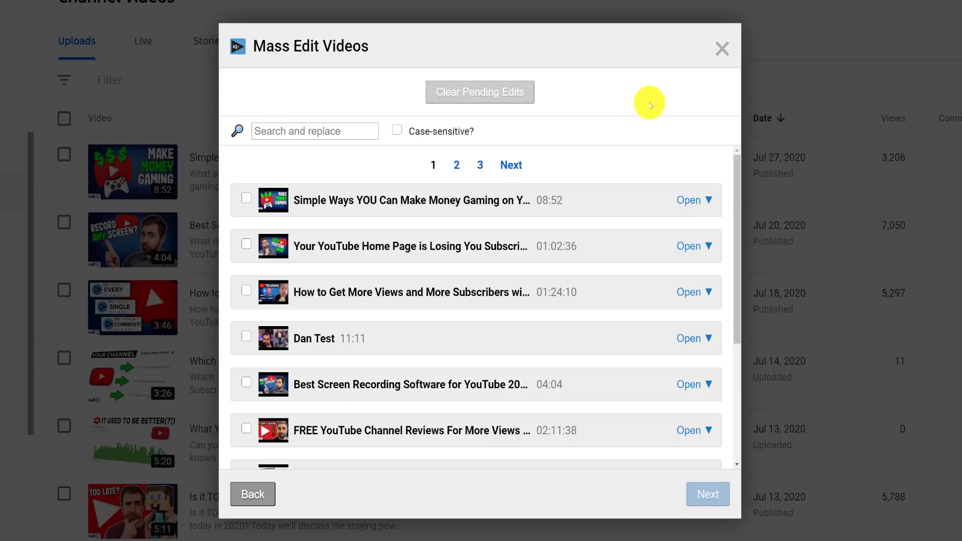
pyautogui.click(699, 203)
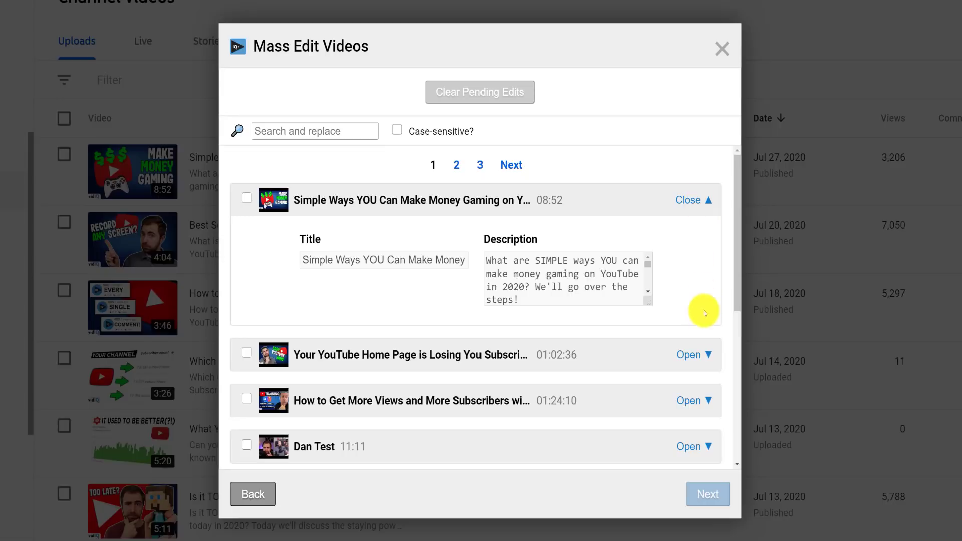
pyautogui.click(693, 403)
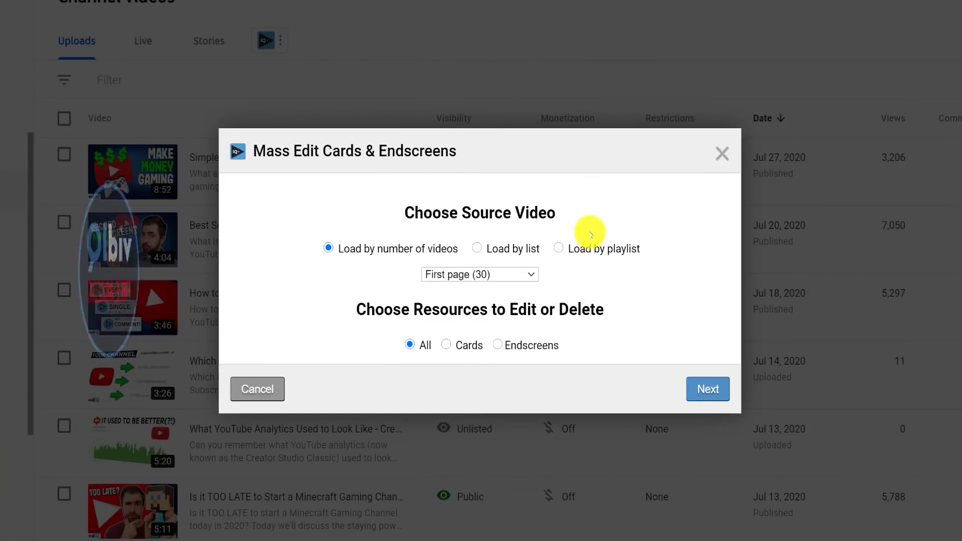
# Run the mass editor on Cards only, finding 41 cards, and expand the first video's cards
pyautogui.click(470, 345)
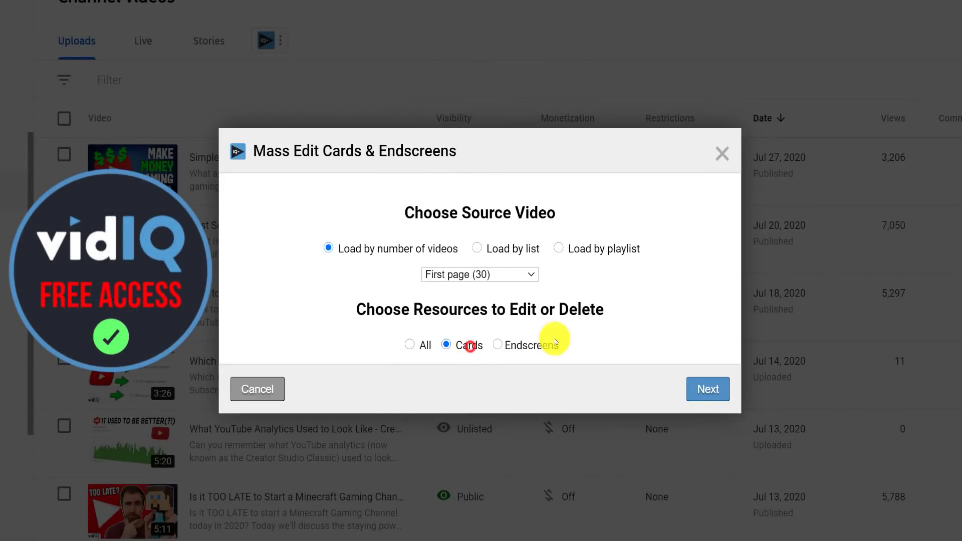
pyautogui.click(692, 387)
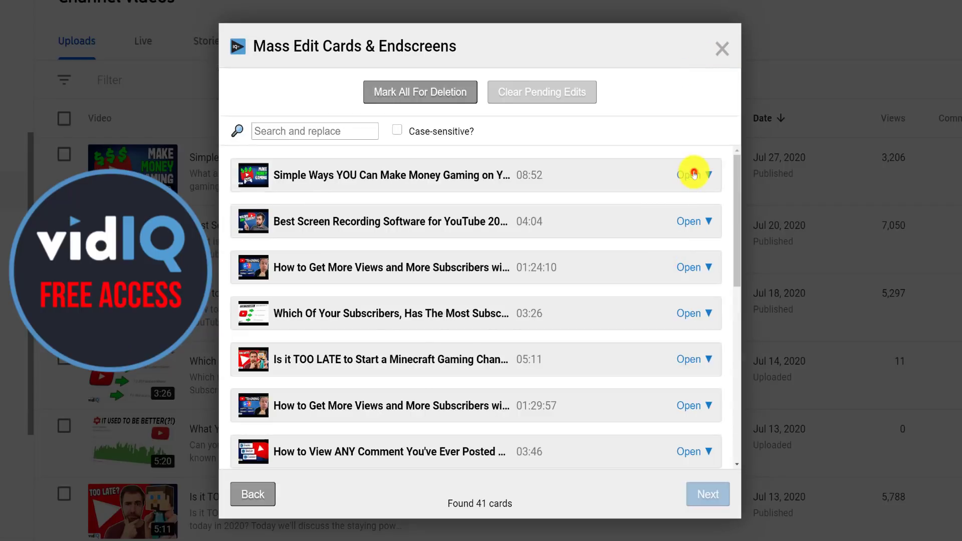
pyautogui.click(694, 174)
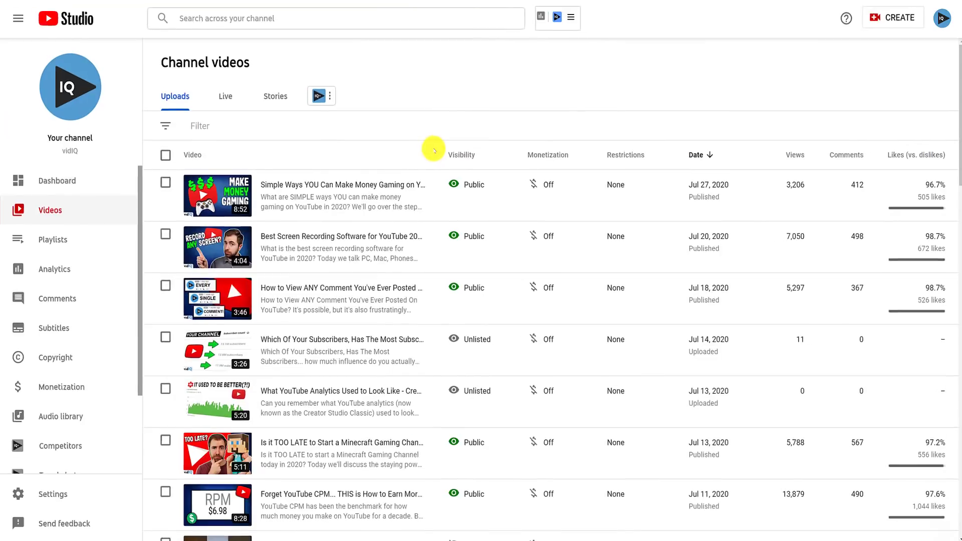
# Queue the gaming money video's four end-screen elements for copying onto four other videos
pyautogui.moveTo(431, 206)
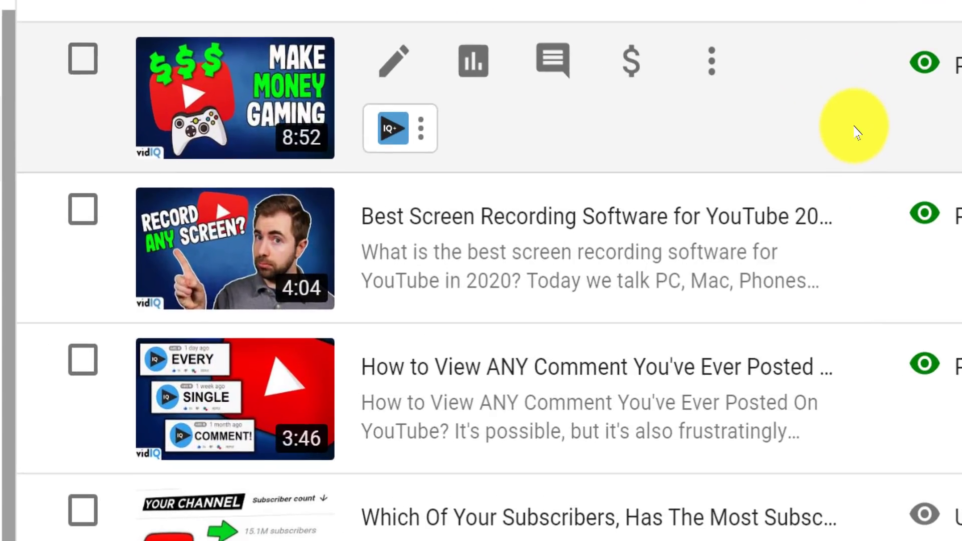
pyautogui.click(421, 132)
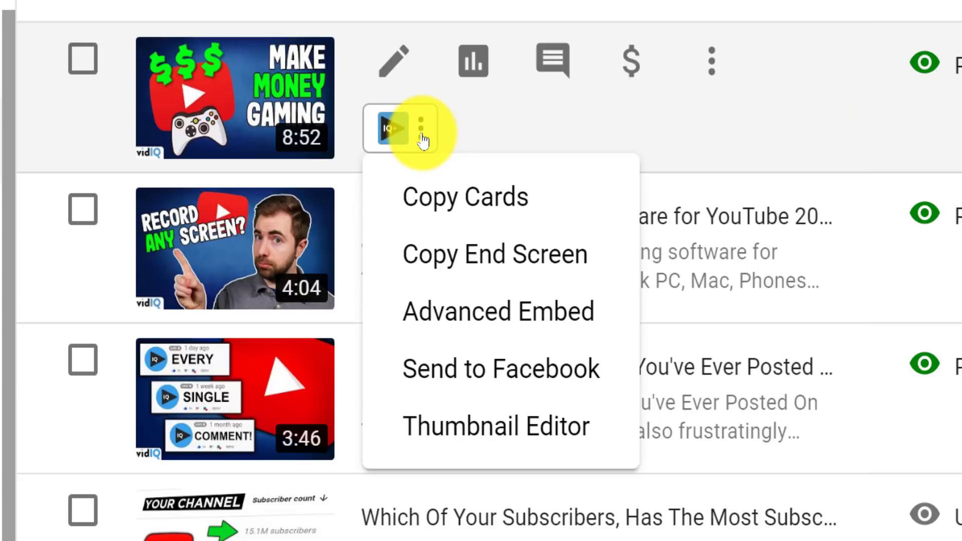
pyautogui.click(581, 262)
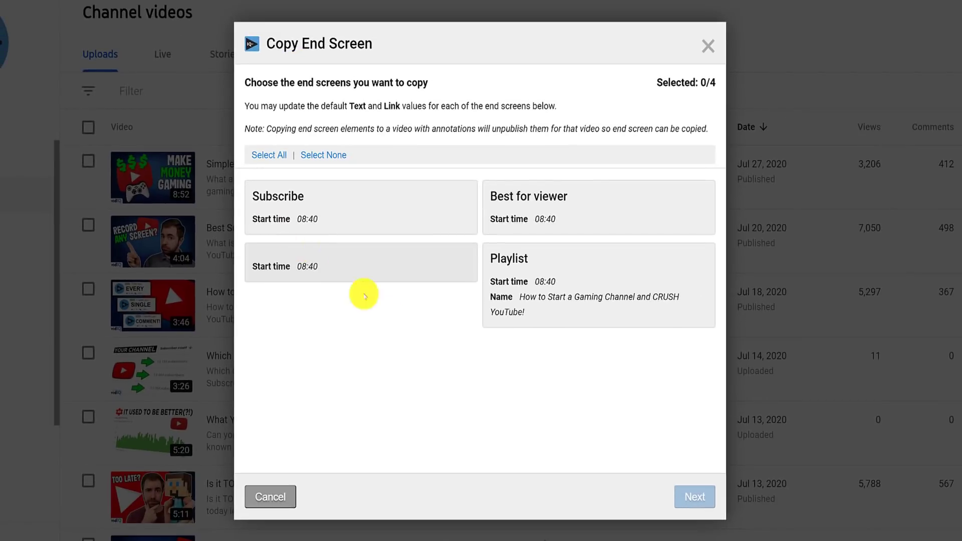
pyautogui.click(438, 213)
pyautogui.click(440, 254)
pyautogui.click(517, 204)
pyautogui.click(523, 260)
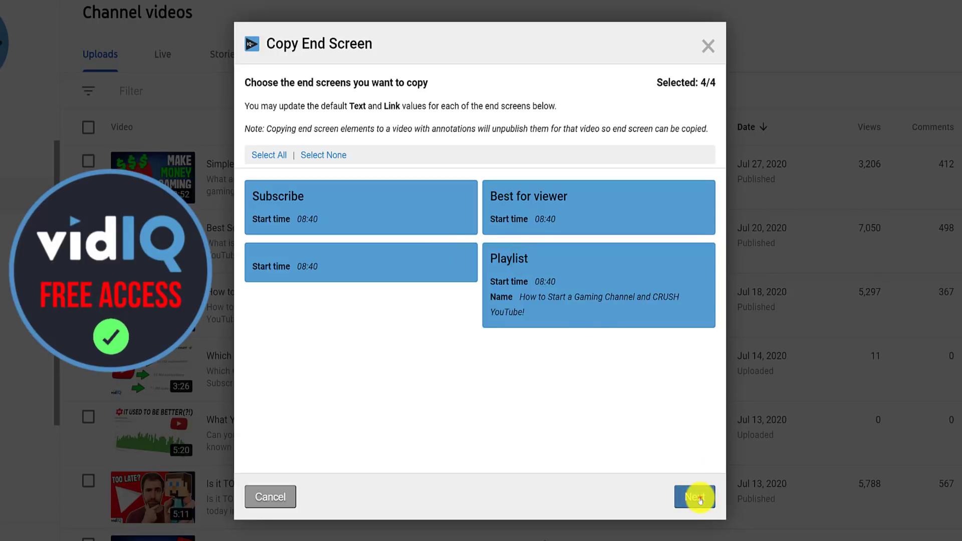
pyautogui.click(699, 498)
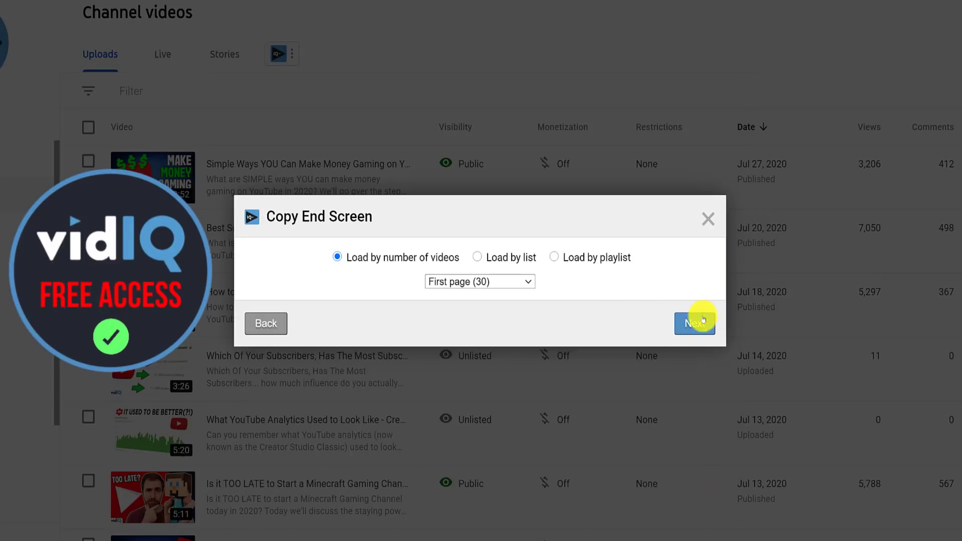
pyautogui.click(703, 320)
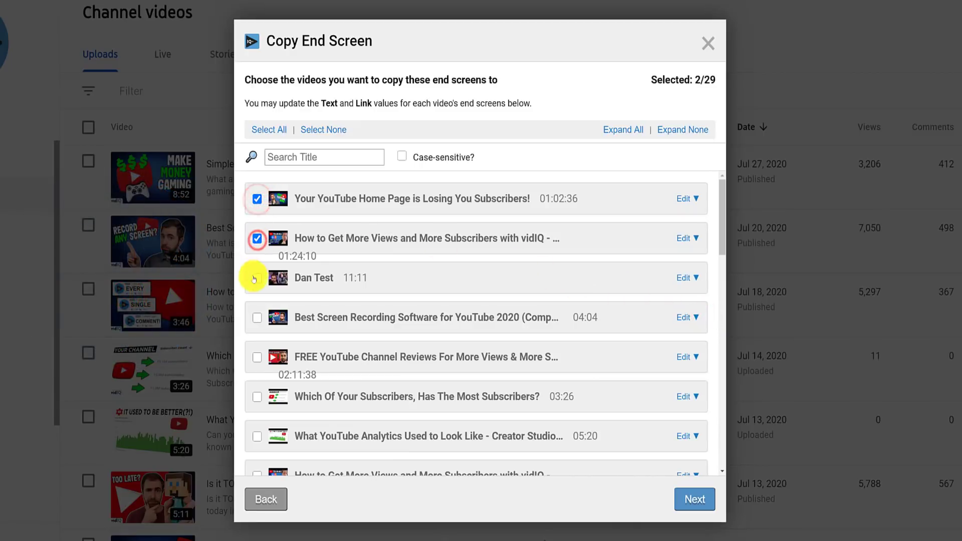
pyautogui.click(693, 498)
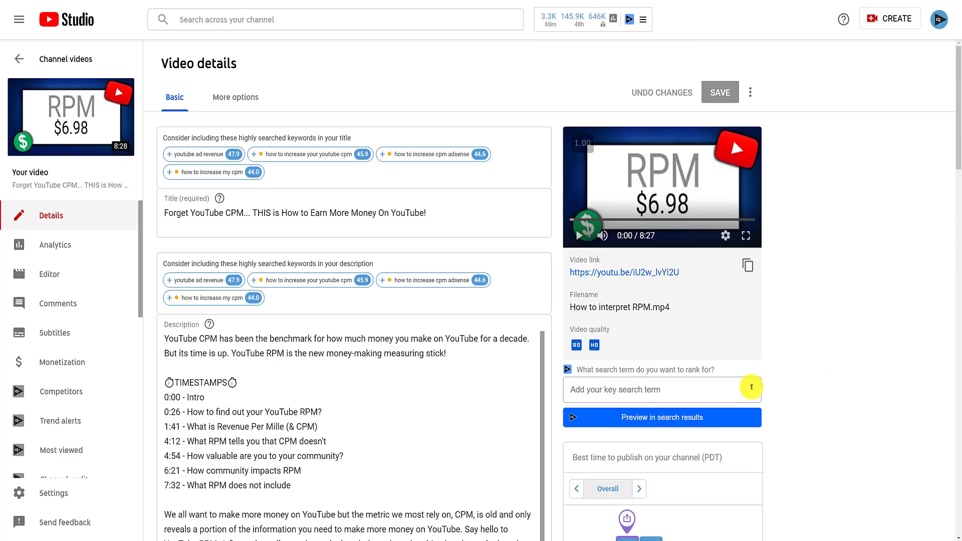
# Enter 'Youtube CPM' as the vidIQ search term and preview the video's search ranking
pyautogui.click(727, 389)
pyautogui.write('Youtube CPM')
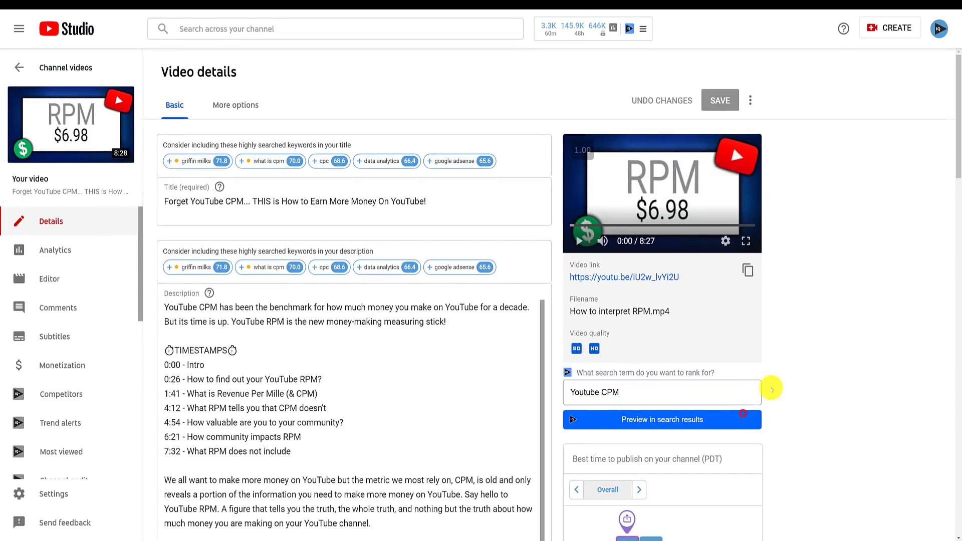
pyautogui.click(743, 416)
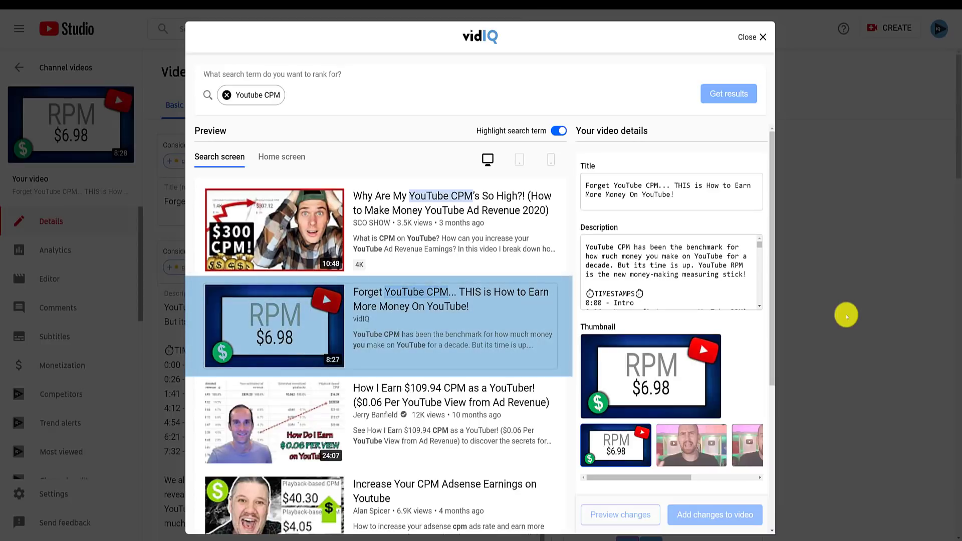
# Check the home-screen preview with competitor comparison off, then return to the video details page
pyautogui.click(772, 226)
pyautogui.moveTo(772, 226); pyautogui.dragTo(778, 189)
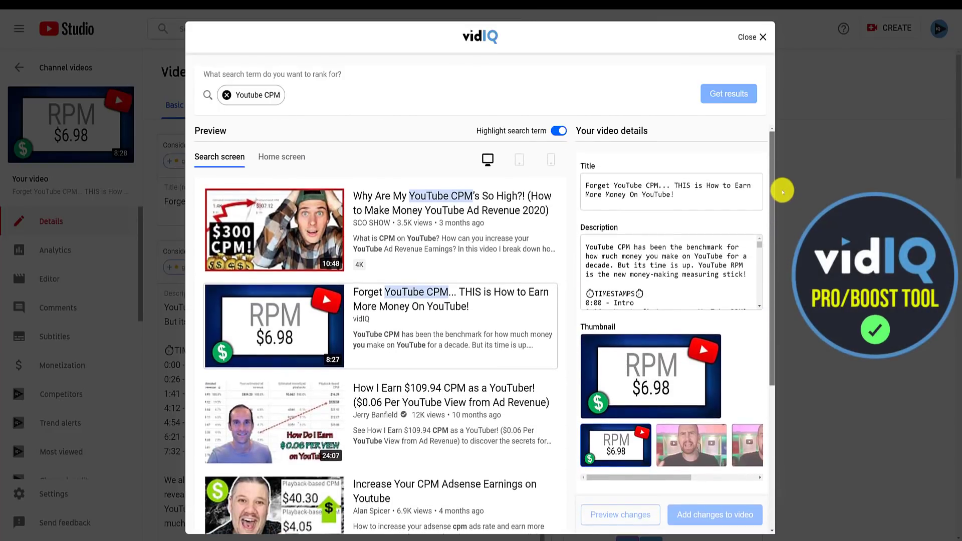
pyautogui.click(286, 162)
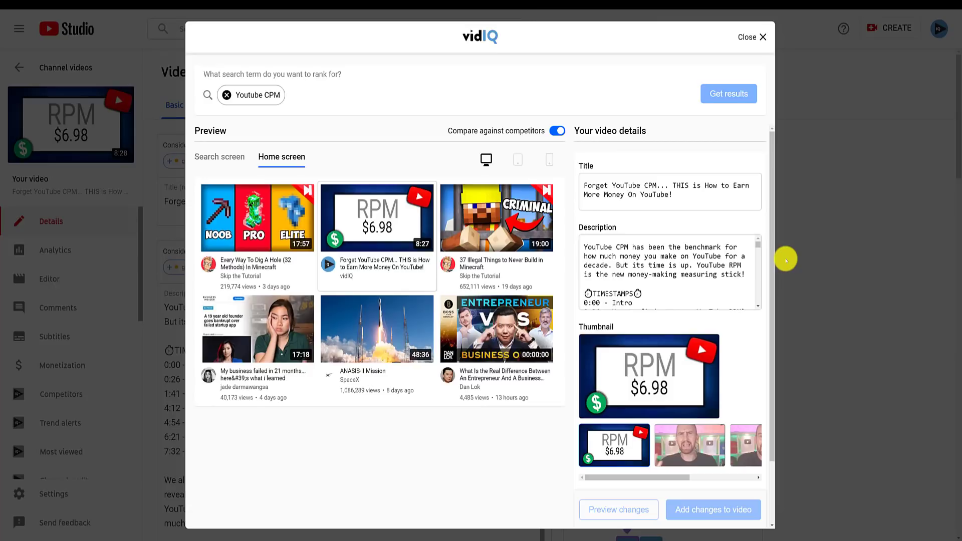
pyautogui.click(559, 131)
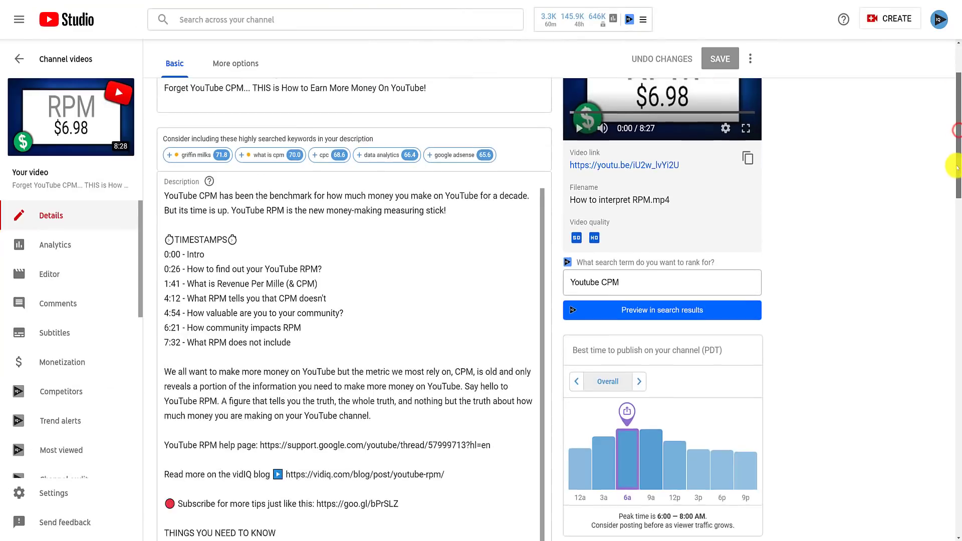
pyautogui.scroll(-3, 956, 168)
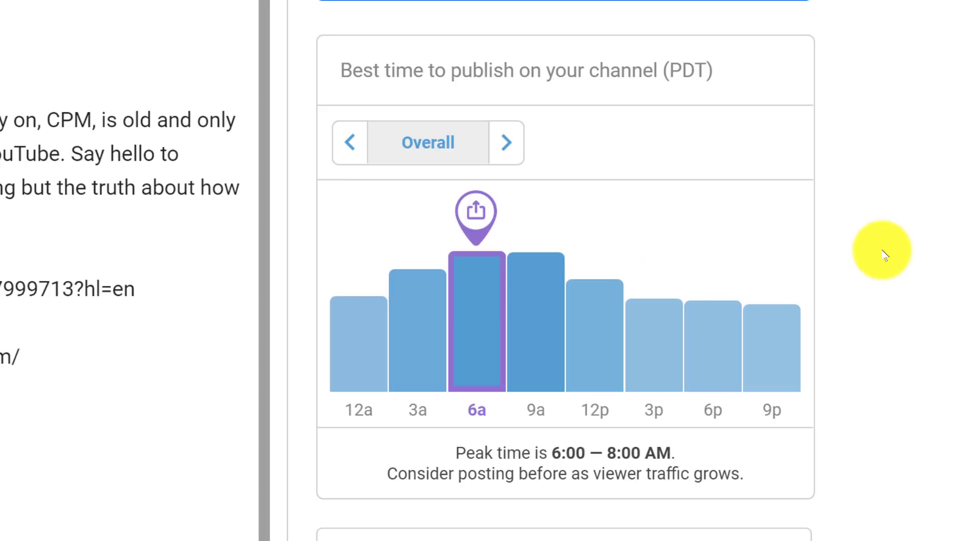
pyautogui.click(513, 147)
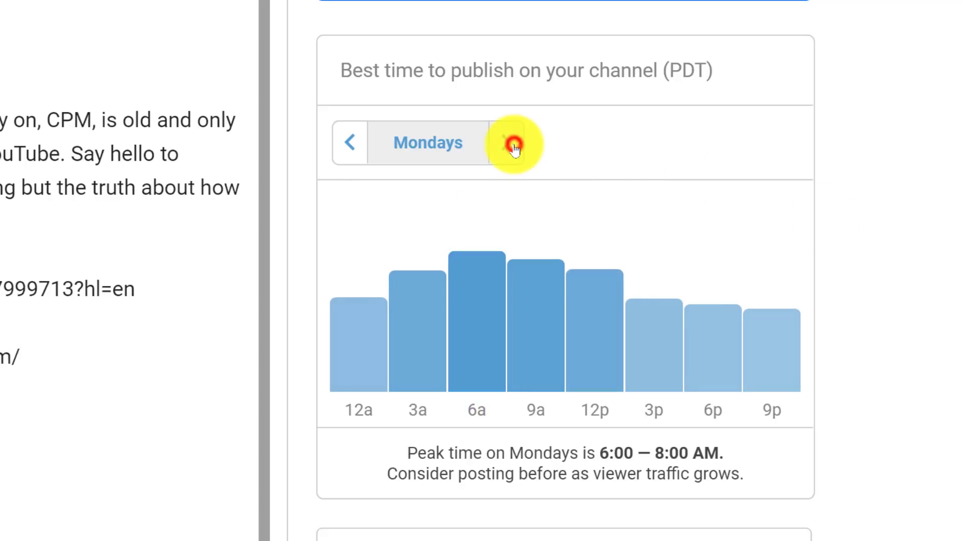
pyautogui.click(513, 147)
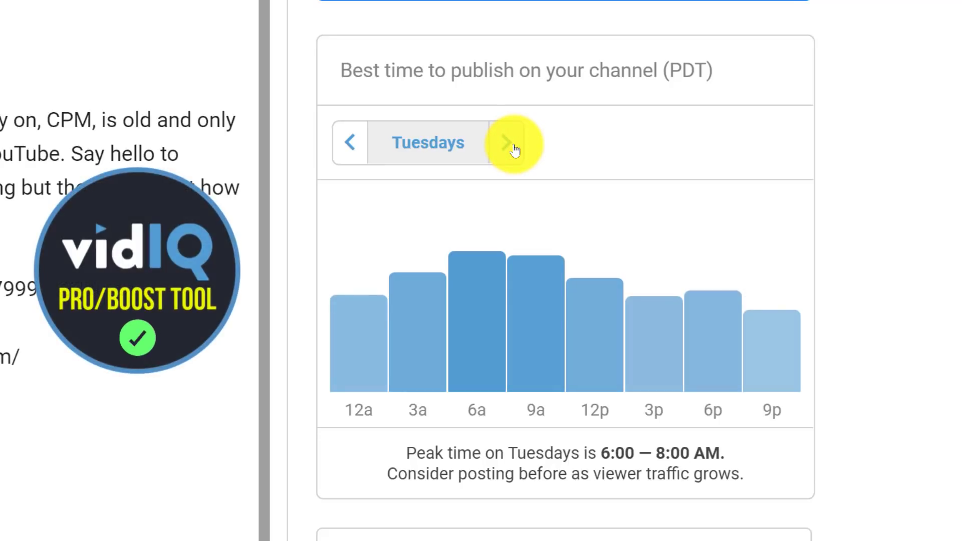
pyautogui.click(513, 146)
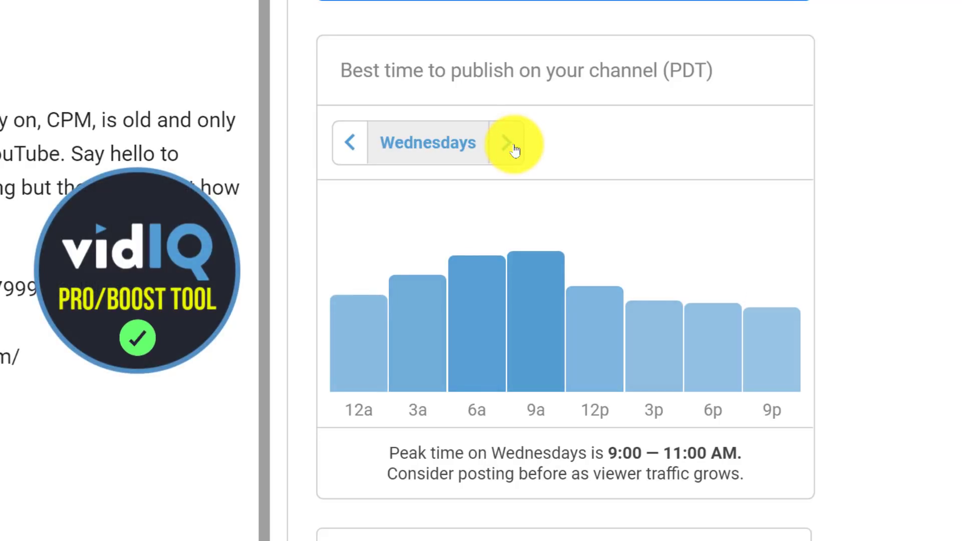
pyautogui.click(513, 146)
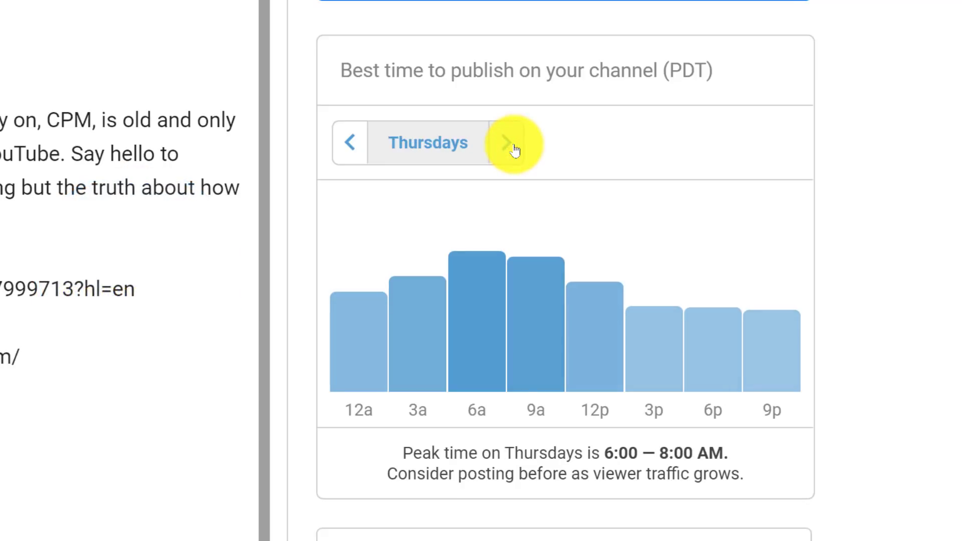
pyautogui.click(513, 146)
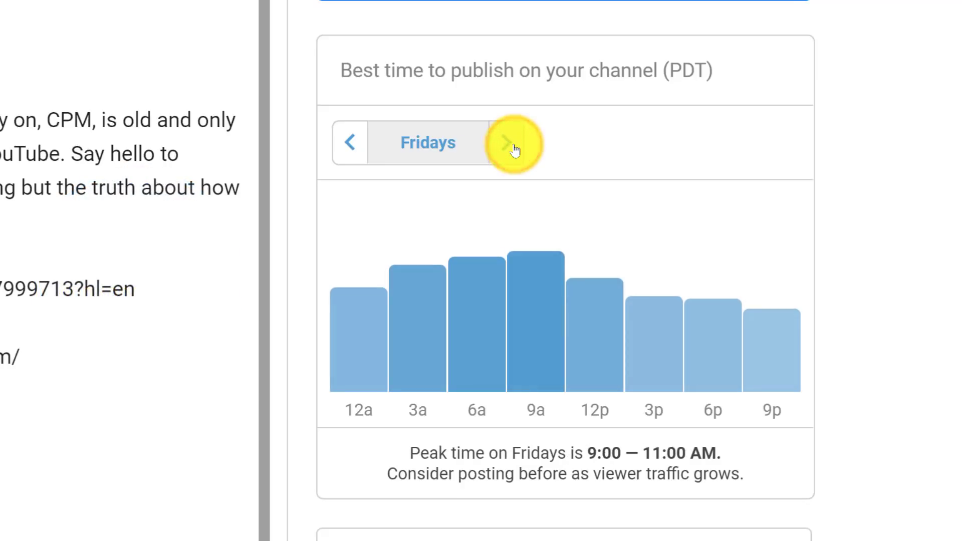
pyautogui.click(513, 146)
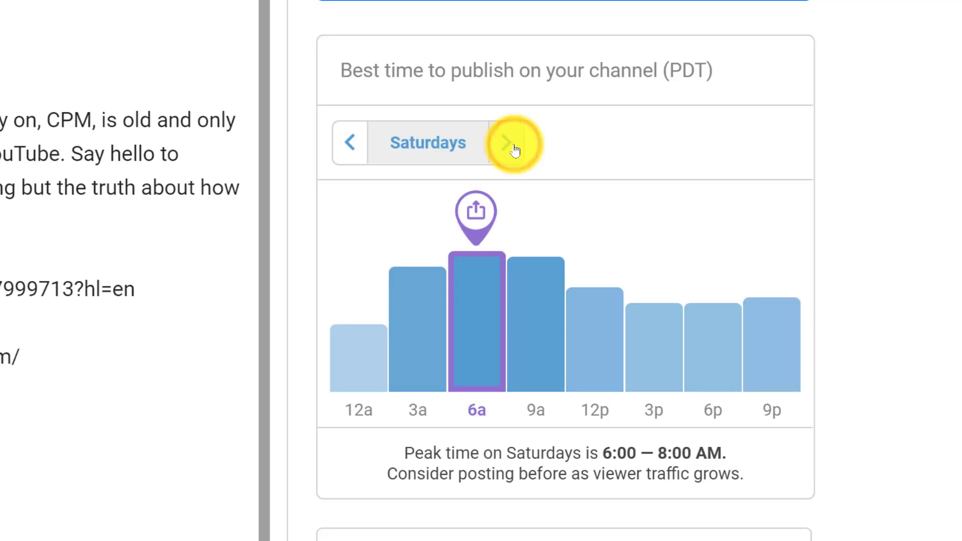
pyautogui.click(514, 147)
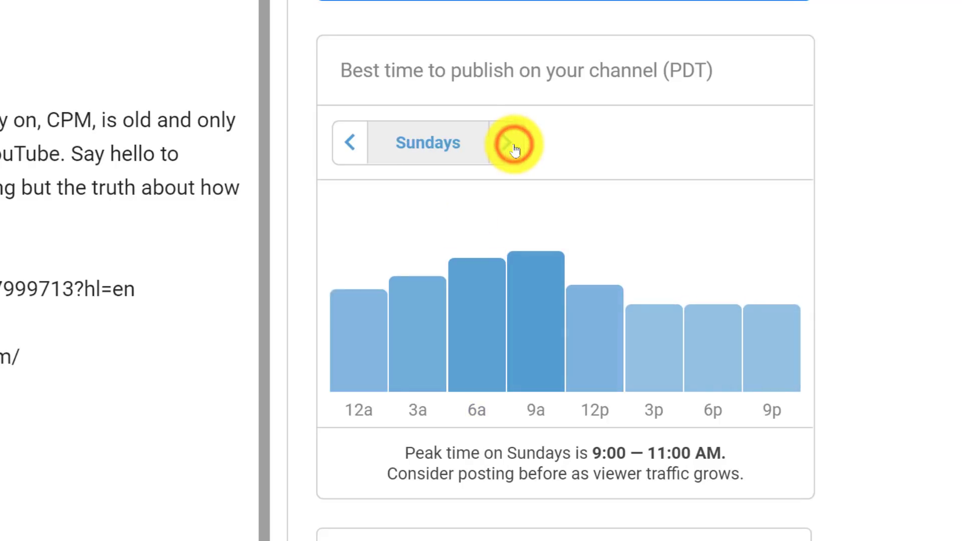
pyautogui.click(514, 146)
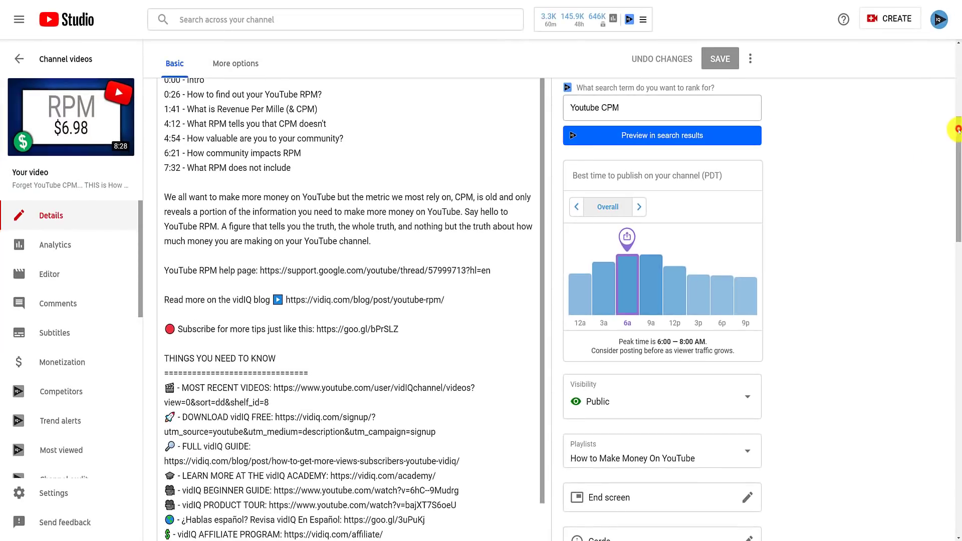
# Open the vidIQ Checklist and append ' shoot' after SOCIAL in the description
pyautogui.moveTo(958, 129); pyautogui.dragTo(951, 232)
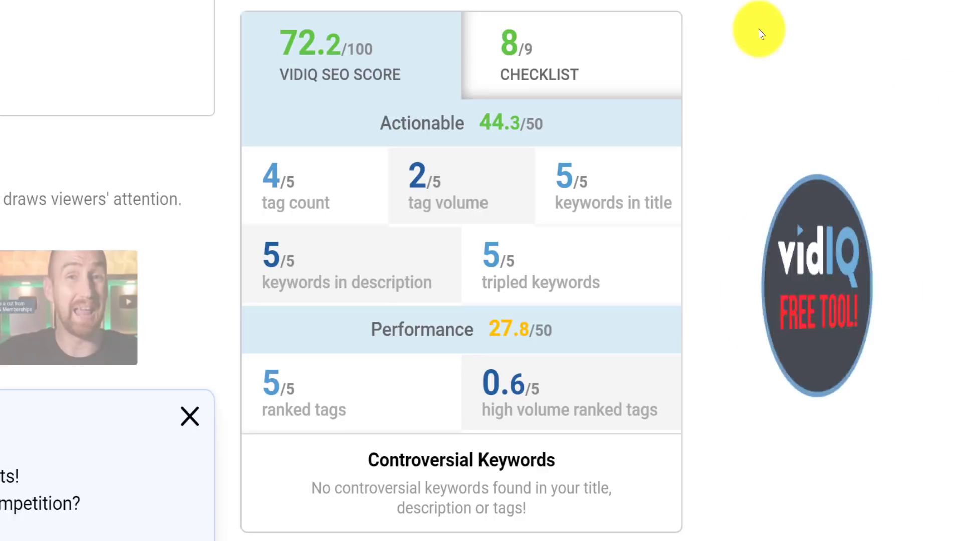
pyautogui.click(631, 41)
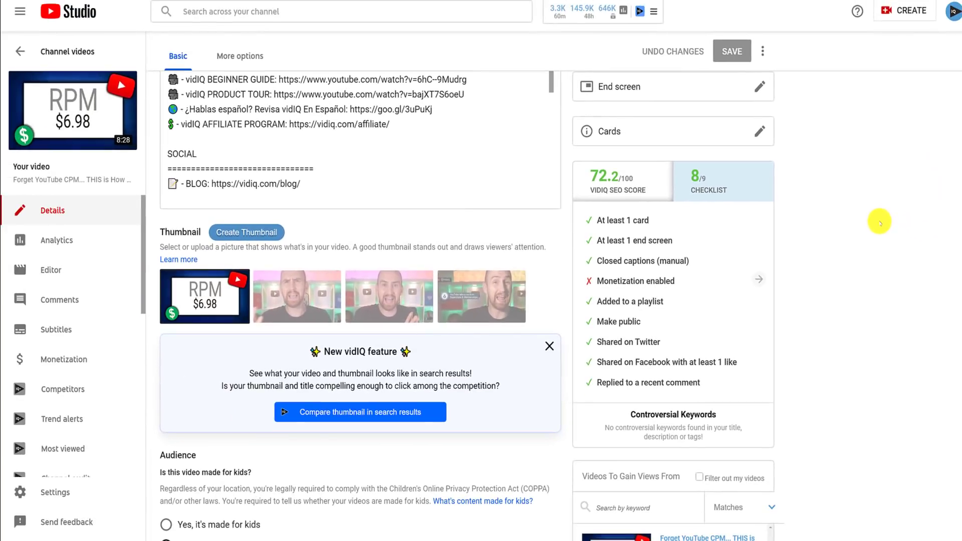
pyautogui.click(279, 145)
pyautogui.write('sh')
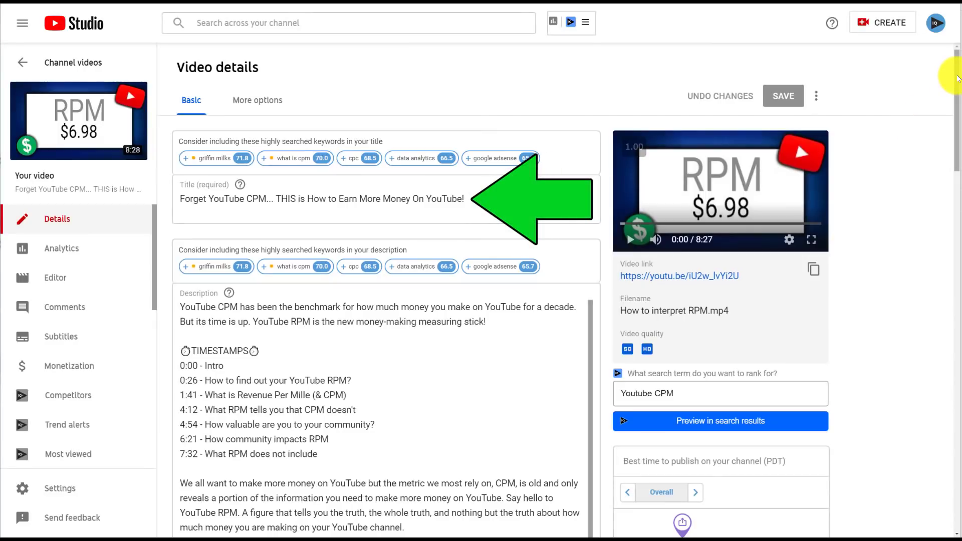
# Add recommended tags 'how to make money on youtube' and 'making money on youtube', then save
pyautogui.moveTo(954, 70); pyautogui.dragTo(955, 117)
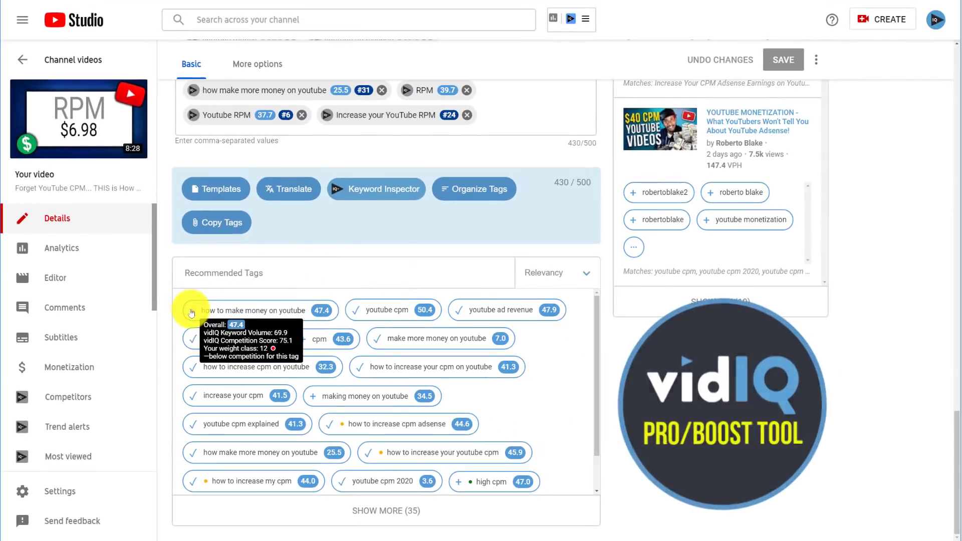
pyautogui.click(190, 306)
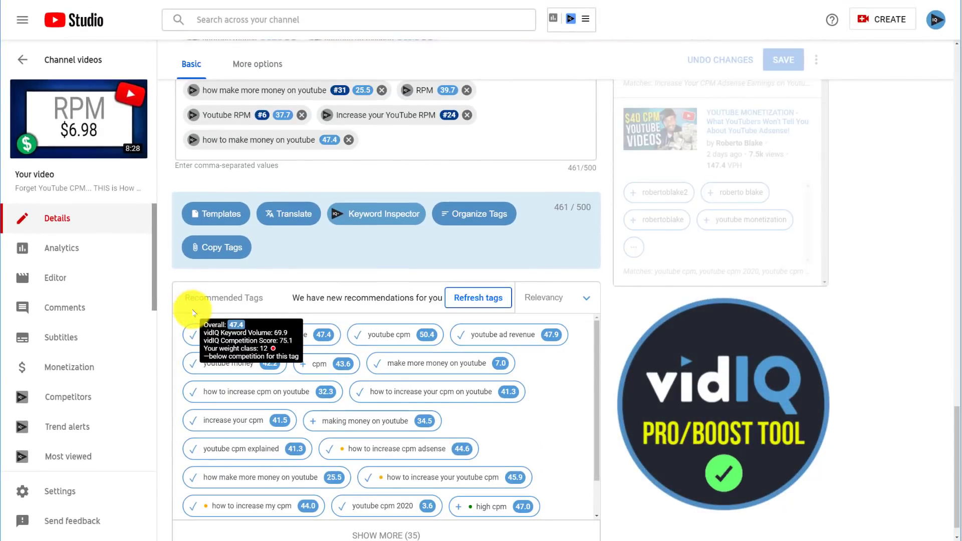
pyautogui.click(314, 421)
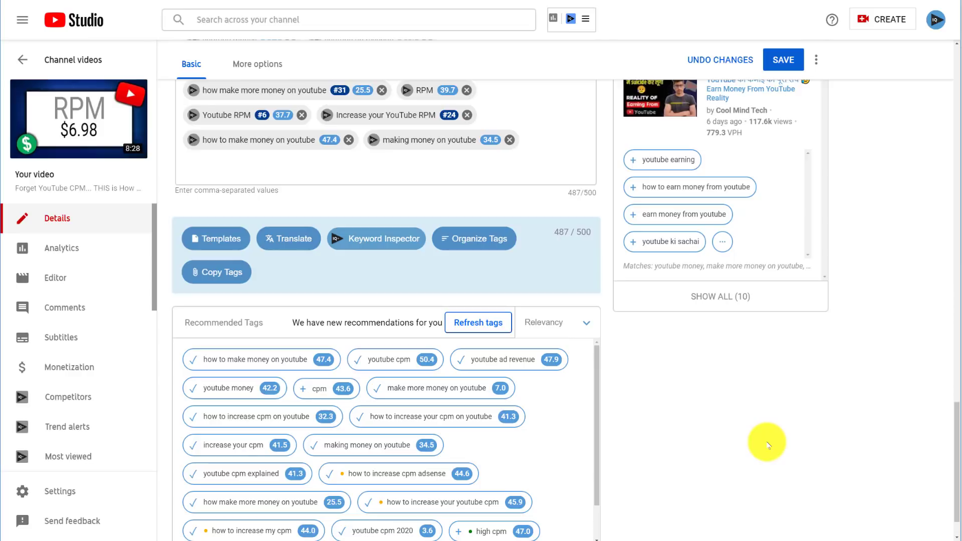
pyautogui.click(784, 60)
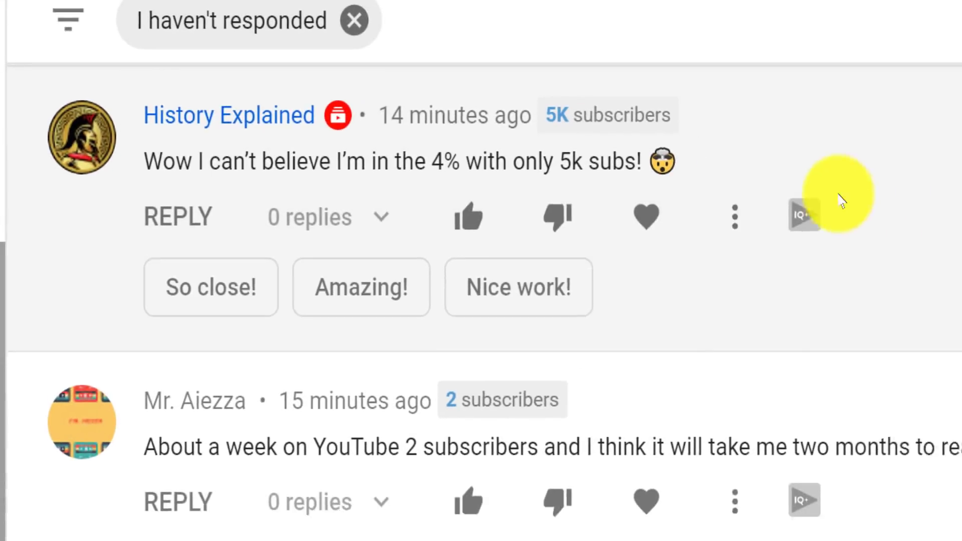
# Insert vidIQ's Good luck template as the reply to the first comment
pyautogui.click(859, 233)
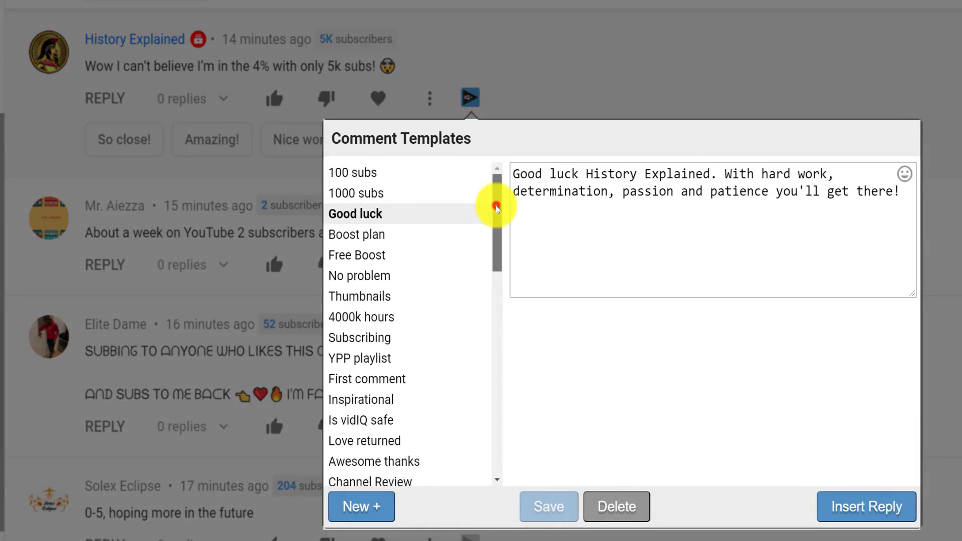
pyautogui.moveTo(496, 207); pyautogui.dragTo(521, 195)
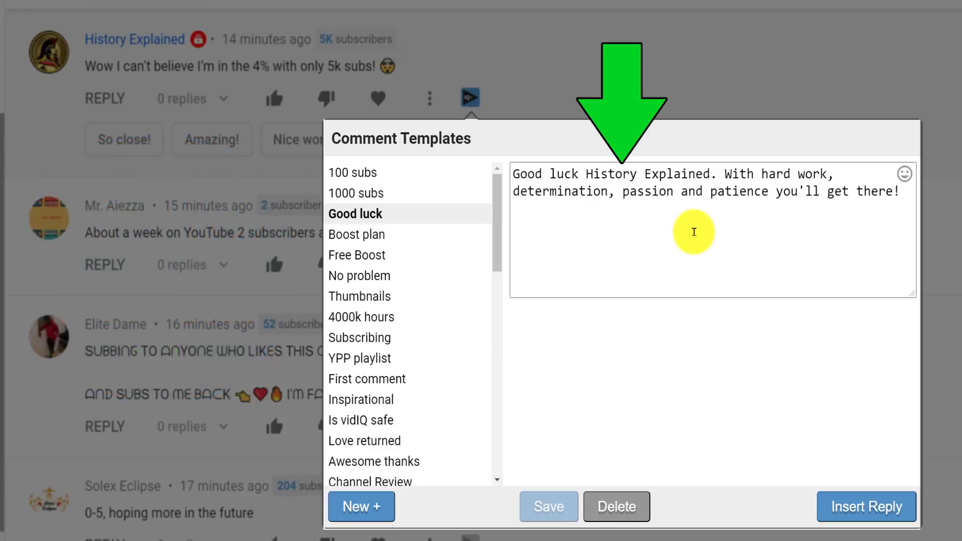
pyautogui.click(884, 510)
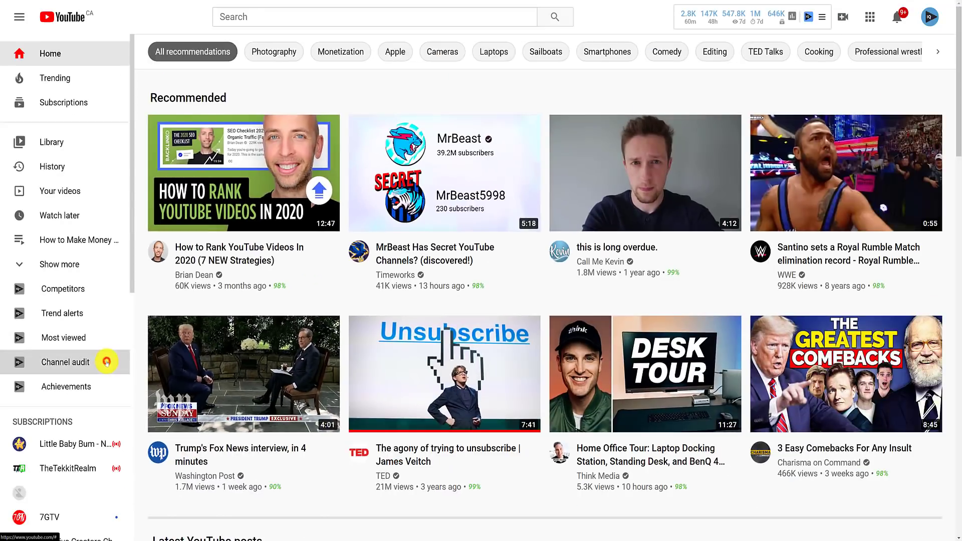
# Open the Channel Audit, review the full views-per-hour ranking, and browse the dashboard
pyautogui.click(106, 362)
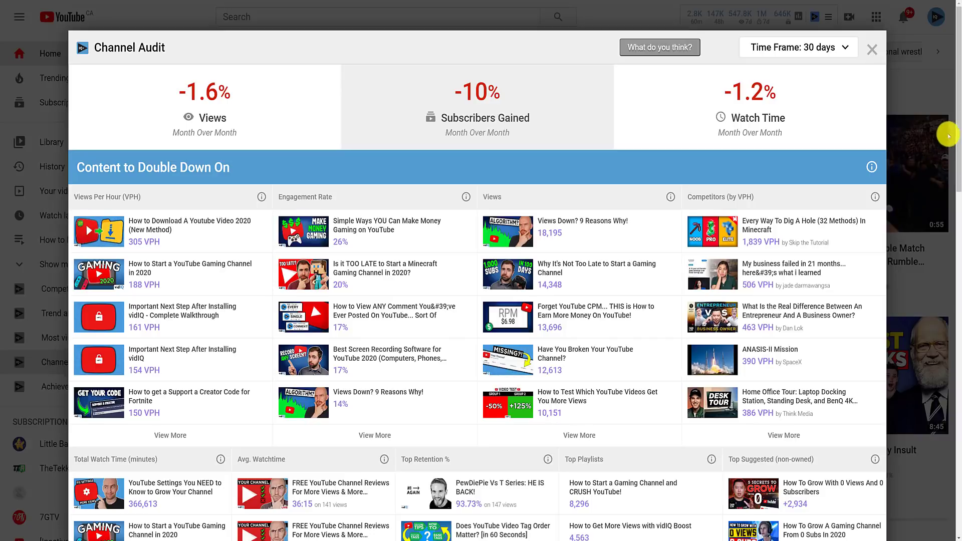
pyautogui.moveTo(958, 115); pyautogui.dragTo(958, 178)
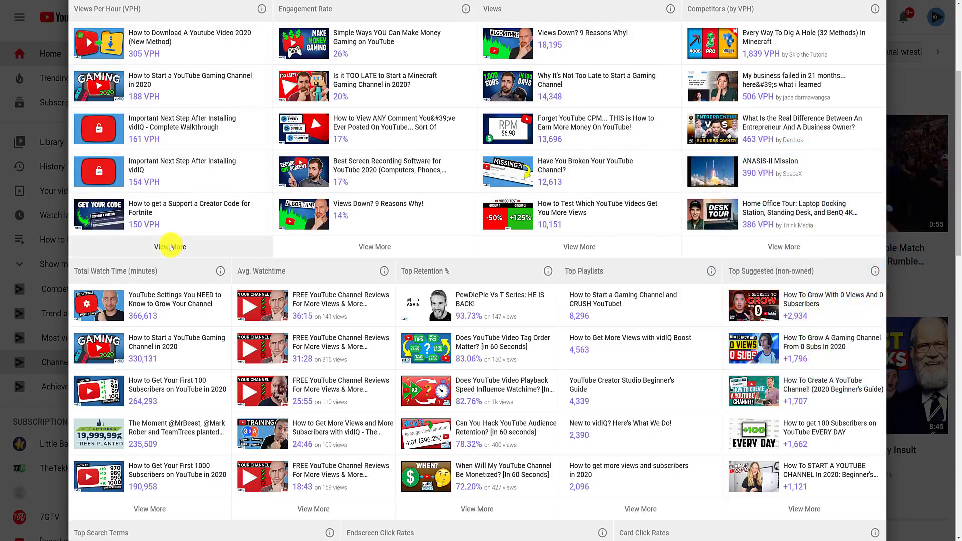
pyautogui.click(170, 246)
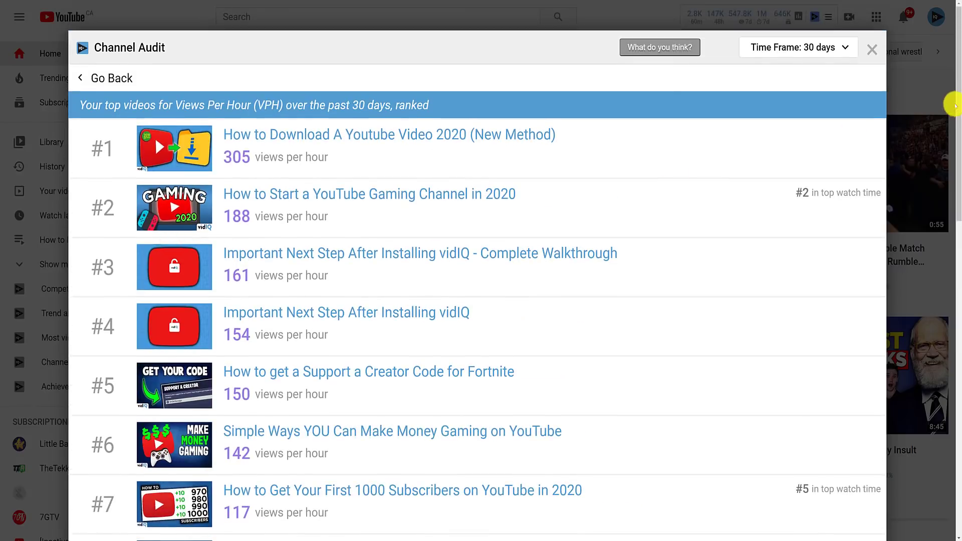
pyautogui.moveTo(957, 98); pyautogui.dragTo(945, 82)
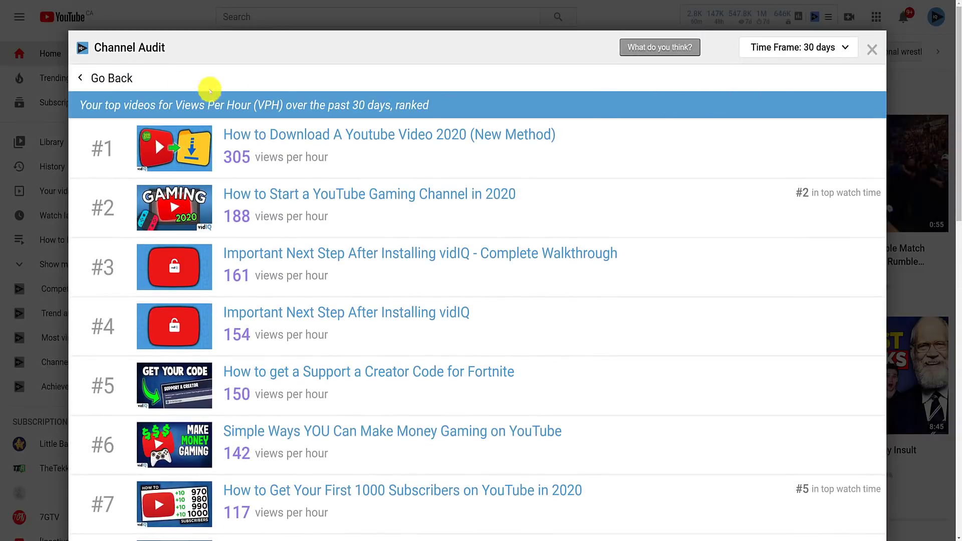
pyautogui.click(119, 77)
pyautogui.scroll(-3, 245, 100)
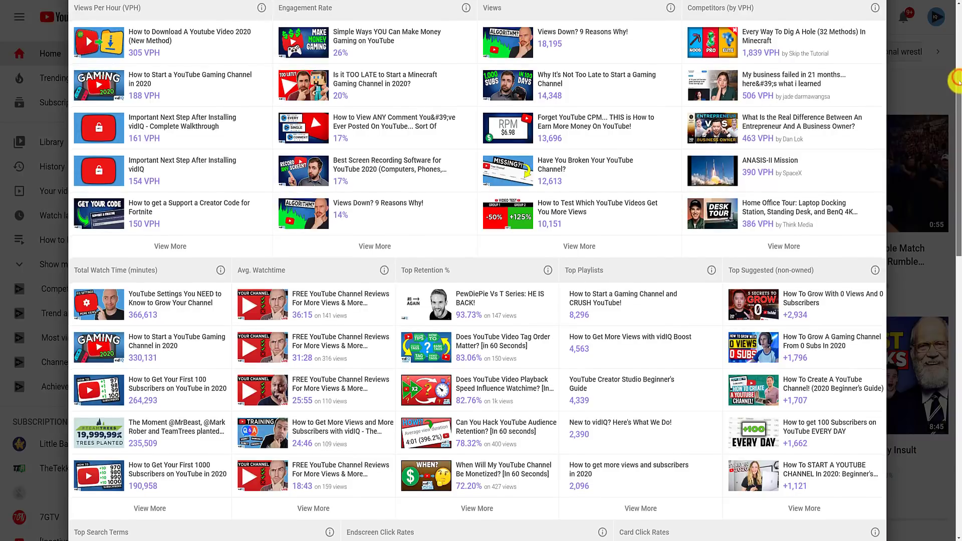
pyautogui.moveTo(953, 82); pyautogui.dragTo(947, 225)
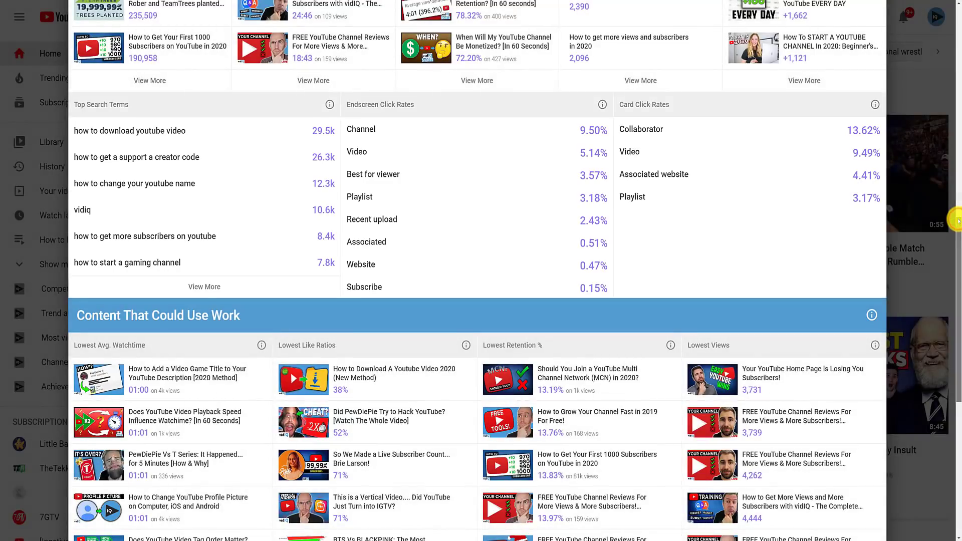
pyautogui.moveTo(955, 220); pyautogui.dragTo(952, 374)
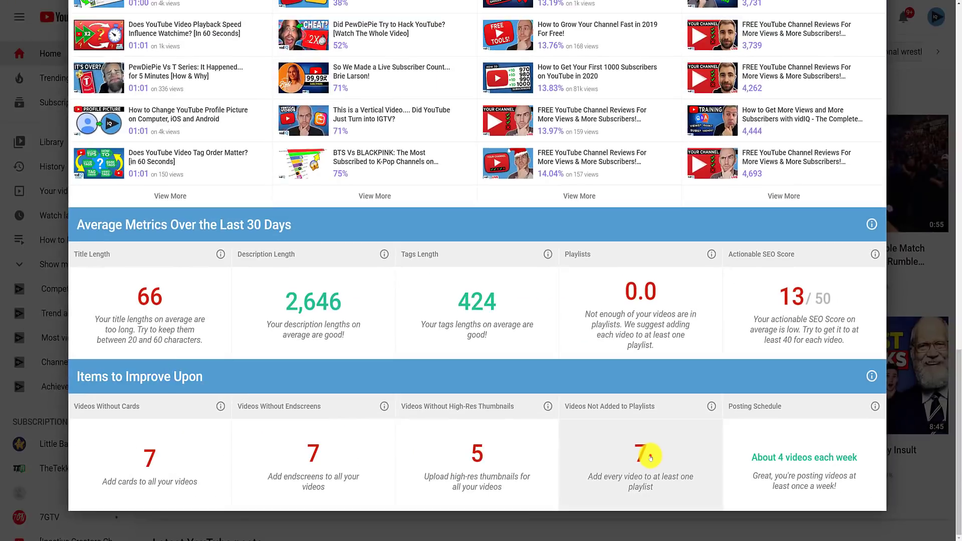
# Add a video missing from playlists to the 'How to Make Money On YouTube' playlist
pyautogui.click(650, 458)
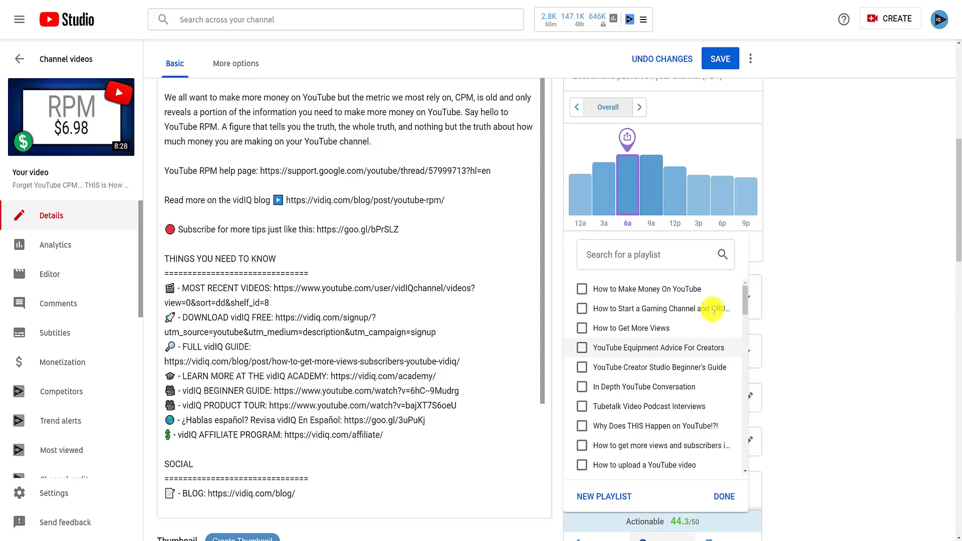
pyautogui.click(615, 290)
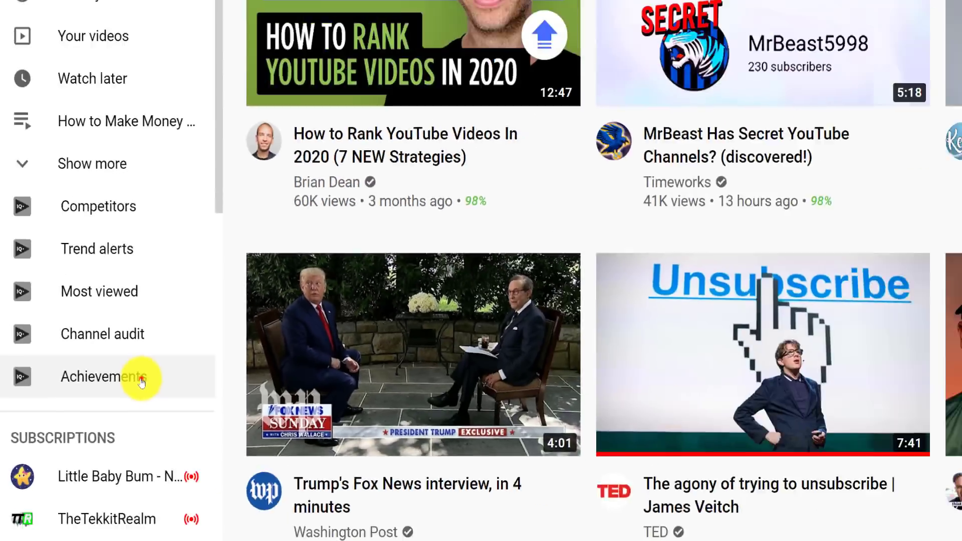
# Open vidIQ Achievements and scroll through the 650K-subscriber projection and key achievements
pyautogui.click(679, 274)
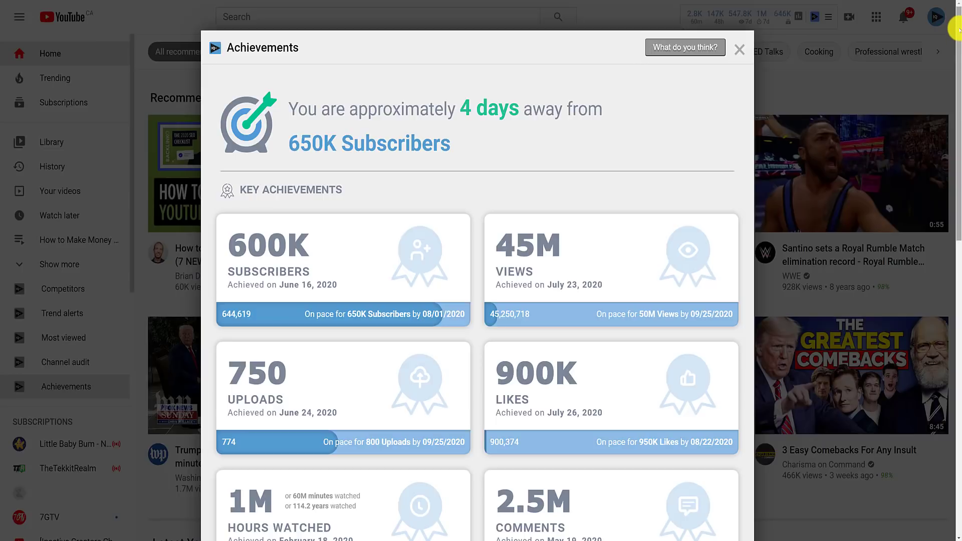
pyautogui.moveTo(957, 30); pyautogui.dragTo(958, 62)
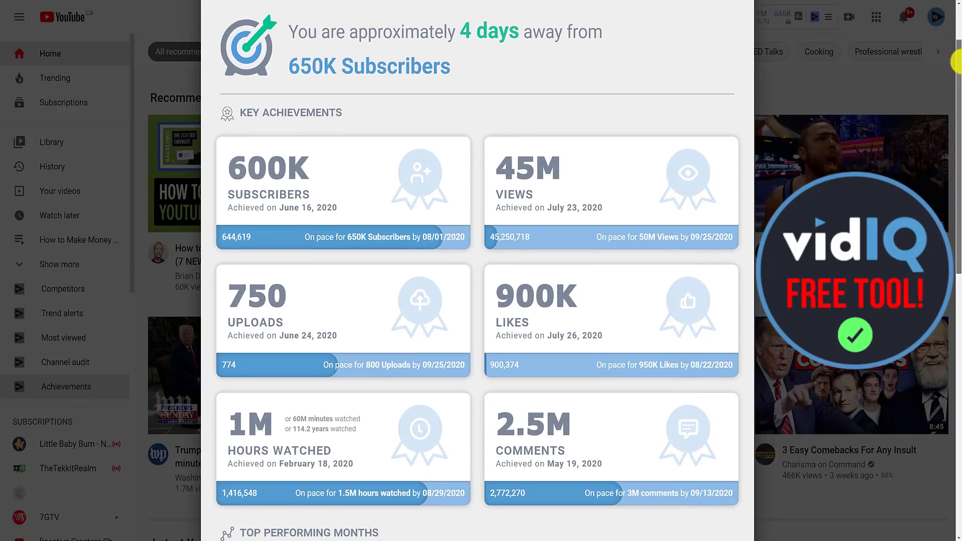
pyautogui.moveTo(957, 63)
pyautogui.mouseDown()
pyautogui.moveTo(958, 286)
pyautogui.moveTo(958, 50)
pyautogui.mouseUp()
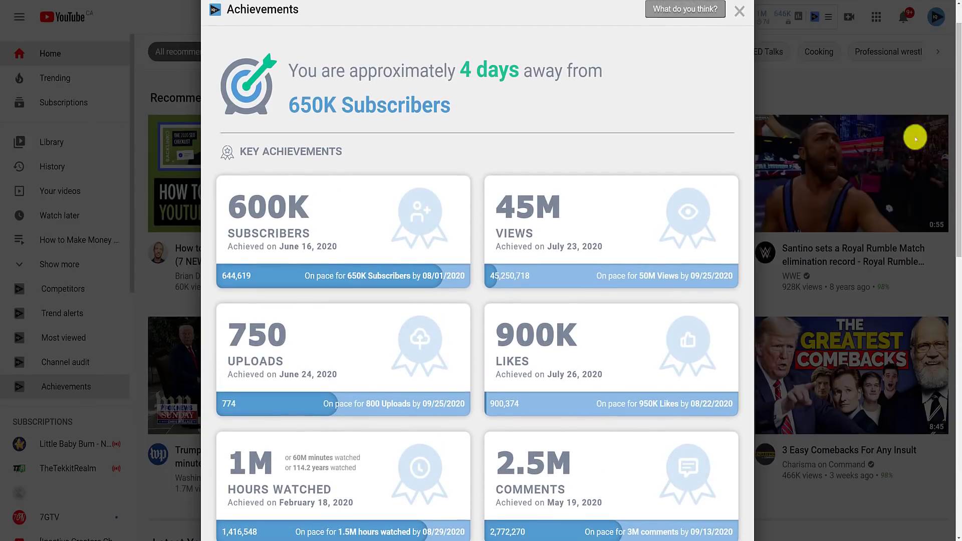
# Open the 45M Views certificate, achieved July 23, 2020
pyautogui.click(635, 221)
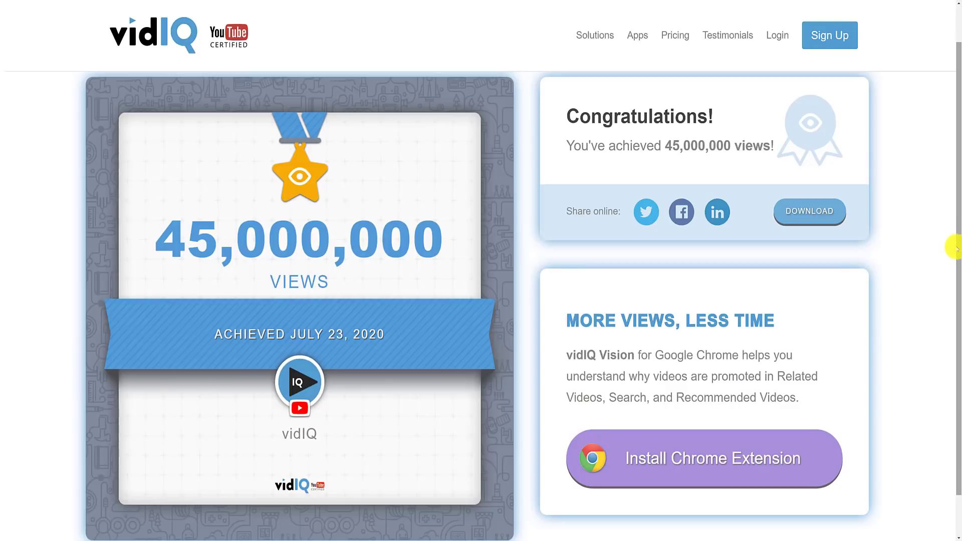